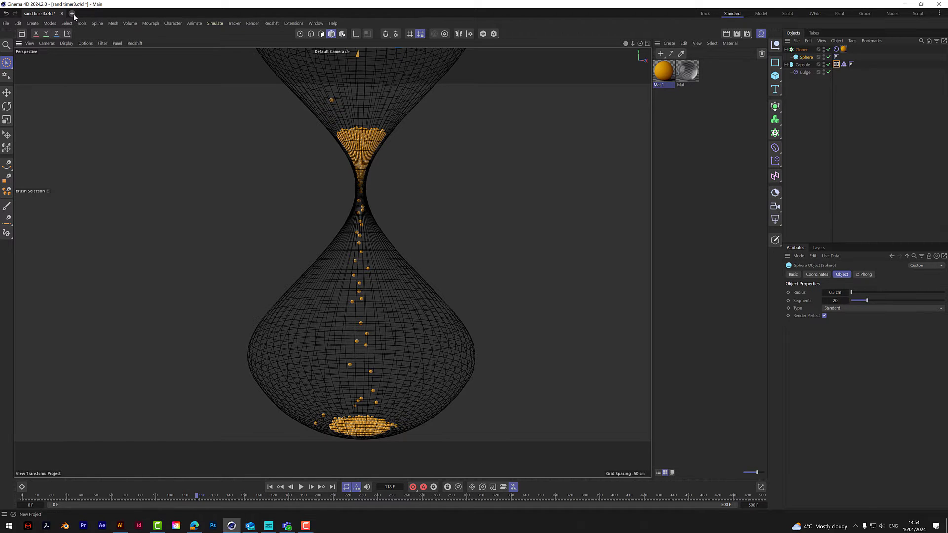
Open a new empty Untitled project beside the sand timer scene.
left_click(72, 13)
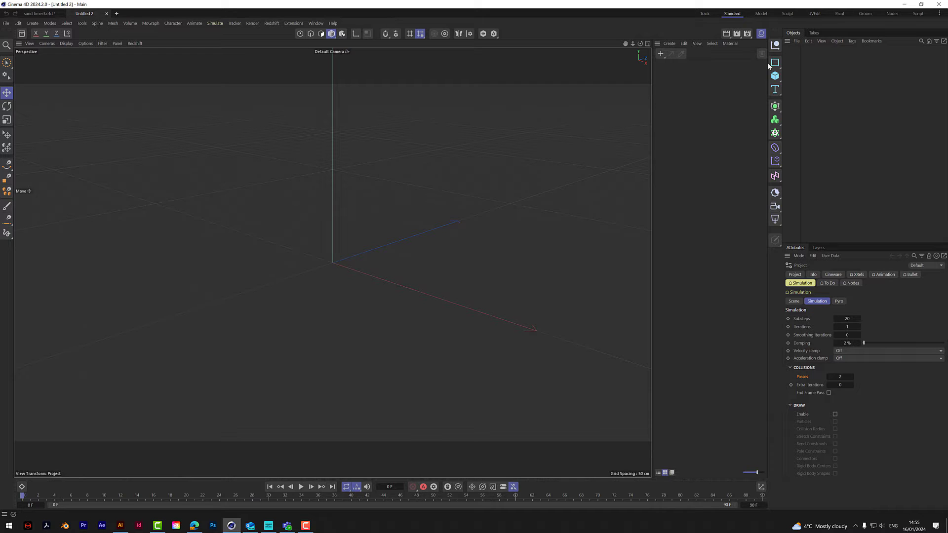
Add a 50 cm radius, 200 cm tall Capsule, toggling X-Ray on and back off.
left_click(776, 76)
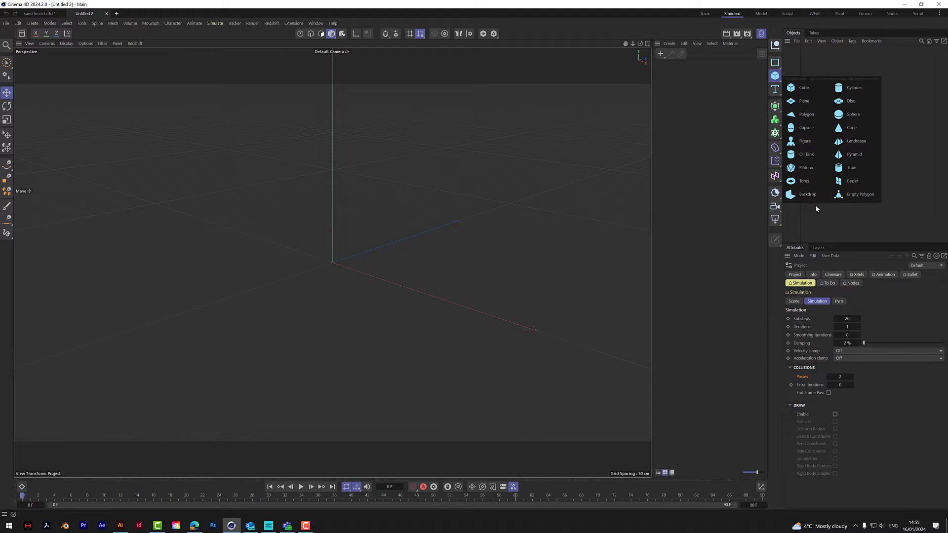
left_click(806, 130)
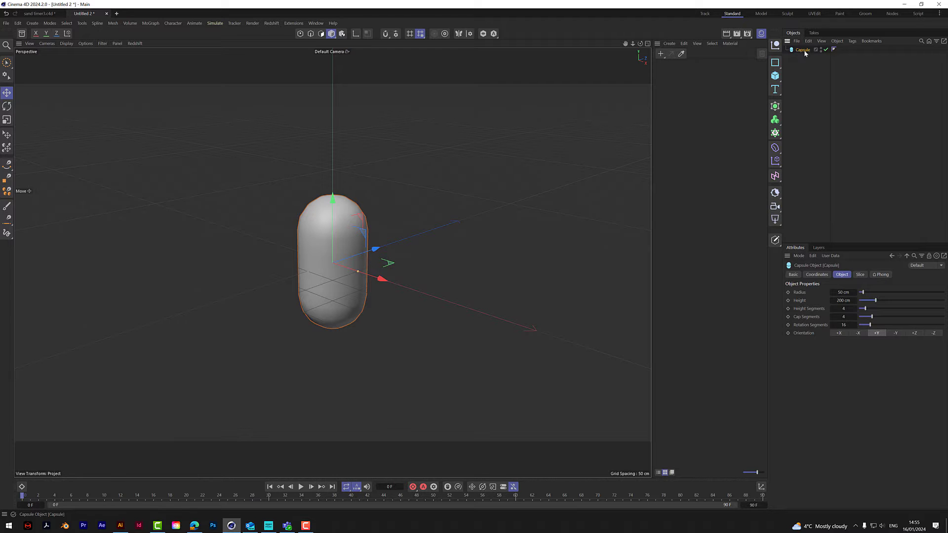
left_click(795, 276)
left_click(830, 359)
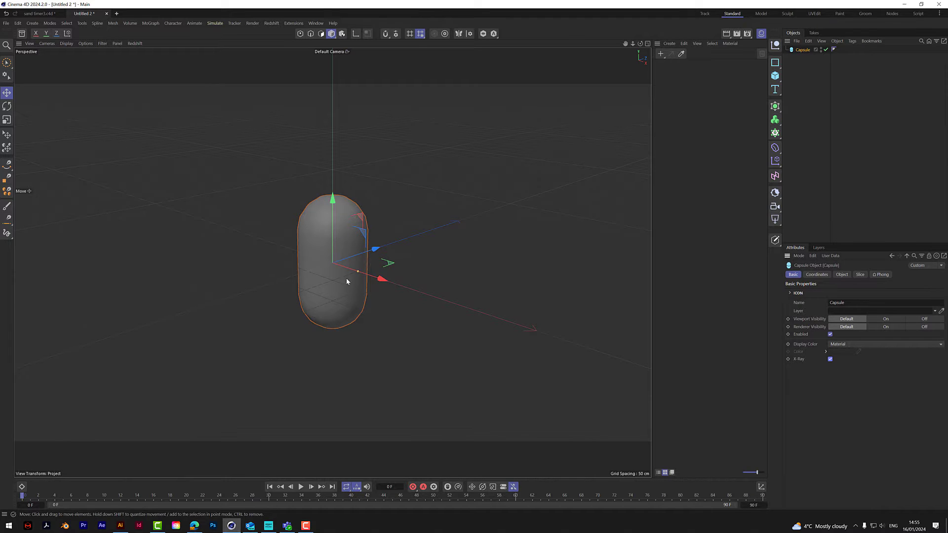
left_click(830, 359)
Give the capsule a Display tag with Shading Mode overridden to Lines.
right_click(802, 50)
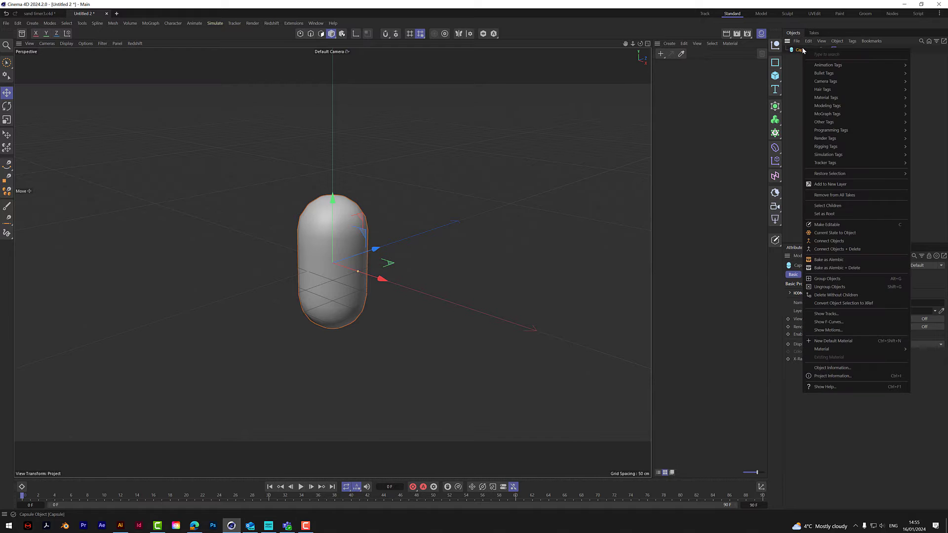
mouse_move(830, 144)
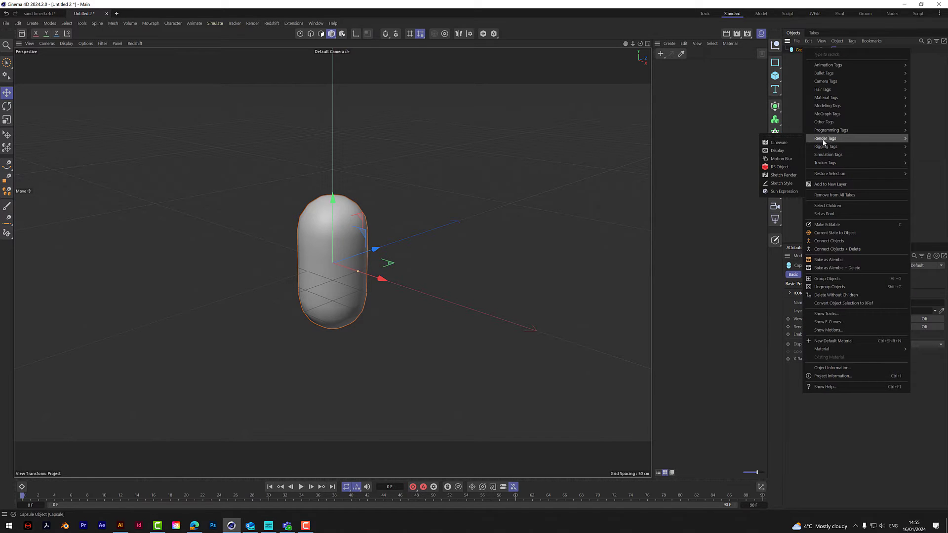
left_click(778, 151)
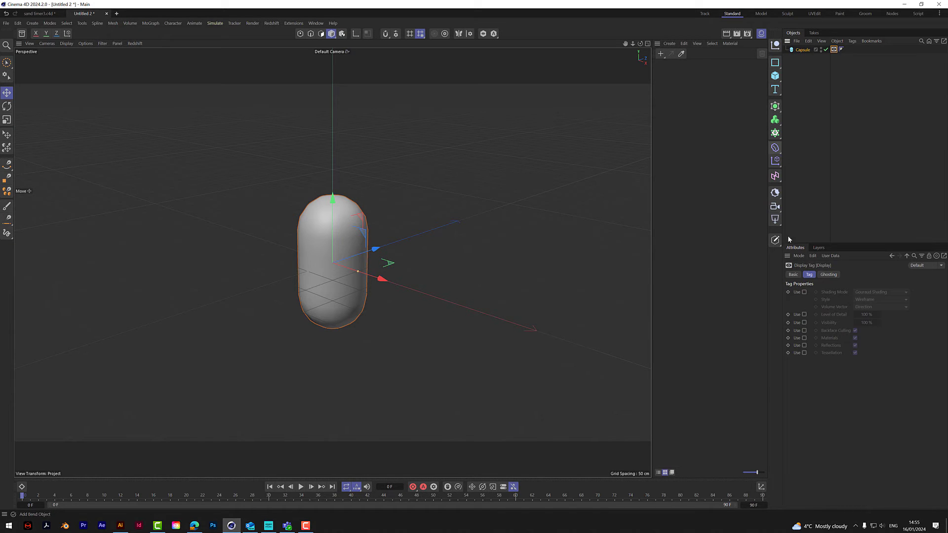
left_click(804, 292)
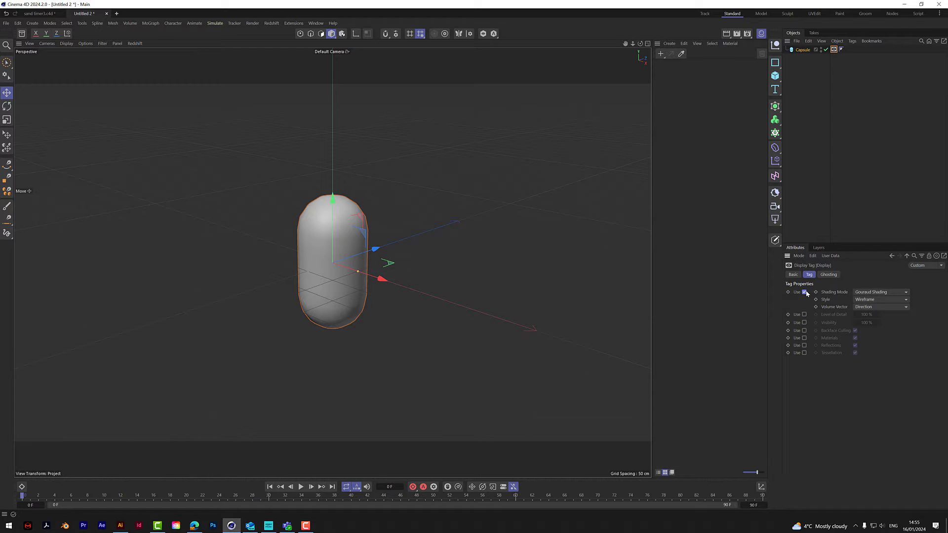
left_click(872, 293)
left_click(866, 361)
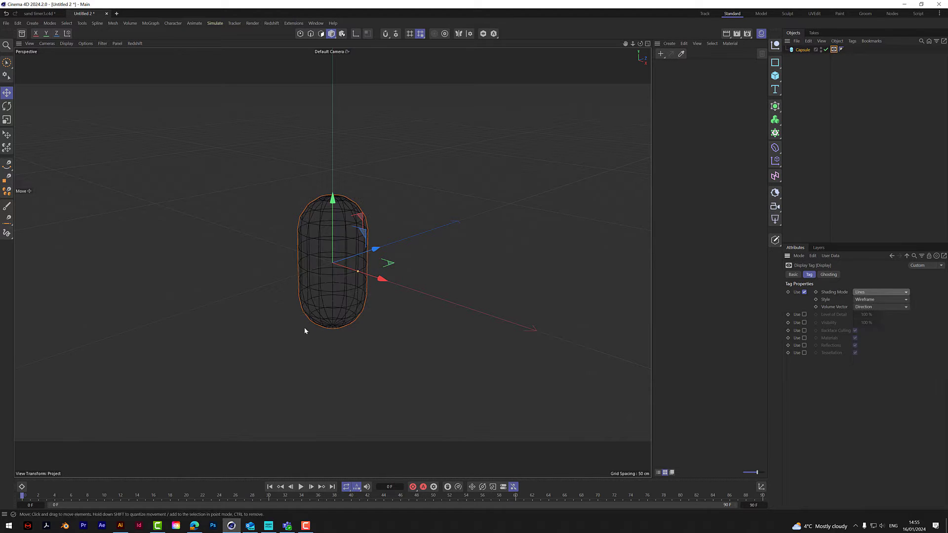
scroll(333, 271, "up", 3)
left_click_drag(640, 44, 428, 284)
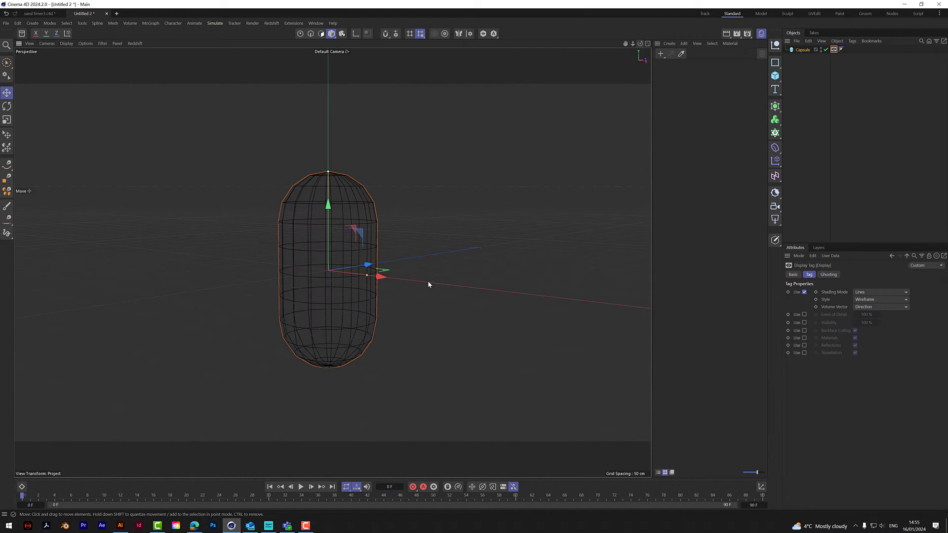
Raise the capsule to 27 height, 27 cap and 73 rotation segments.
left_click(800, 50)
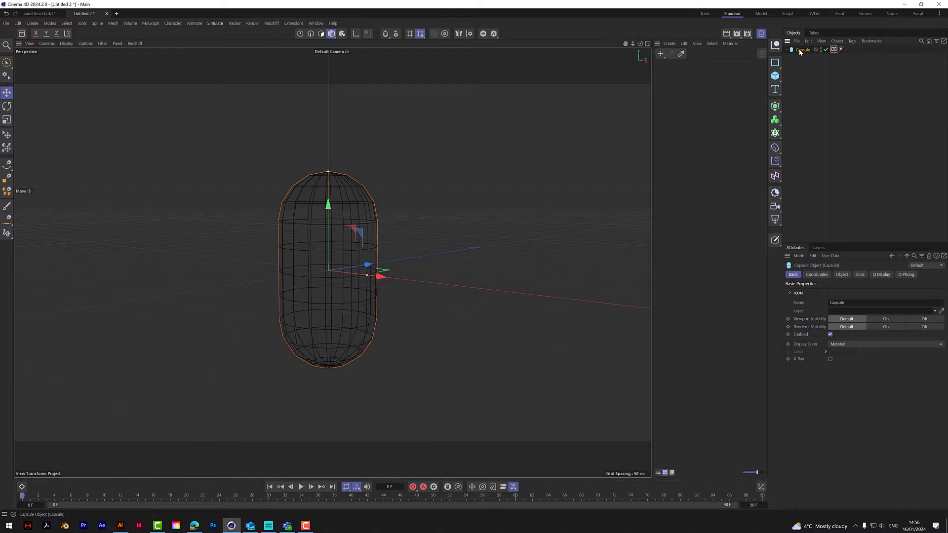
left_click(817, 274)
left_click(842, 275)
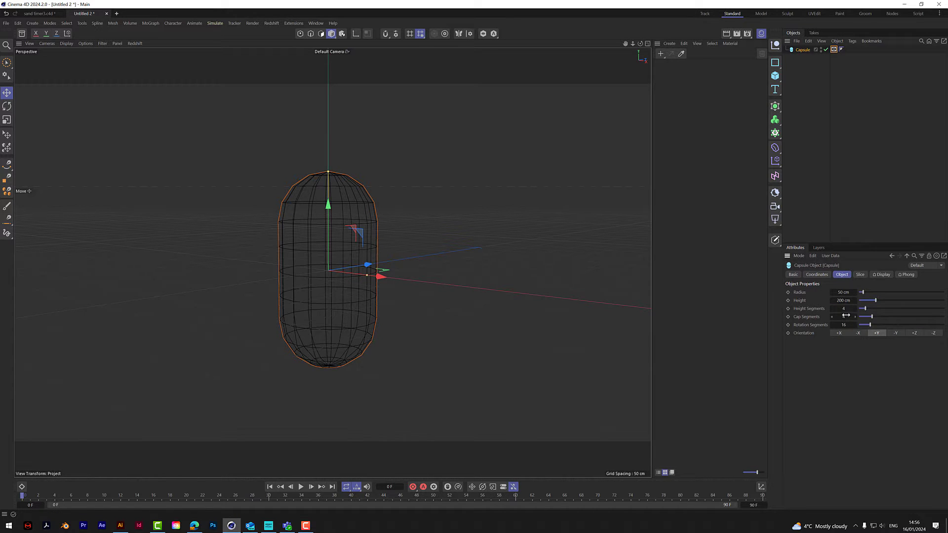
left_click_drag(844, 309, 873, 325)
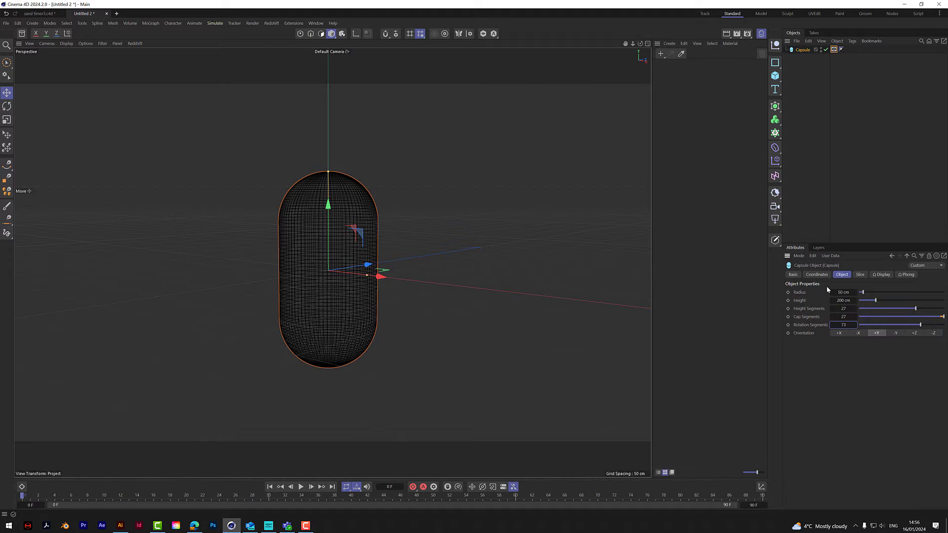
left_click(774, 148)
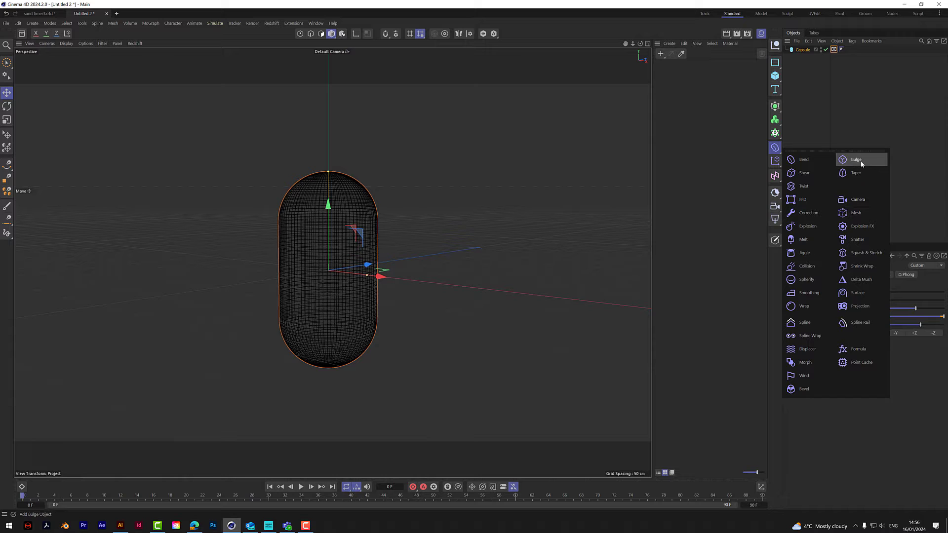
Add a Bulge deformer under the Capsule, fit it to parent, and set Size Y to 100 cm.
left_click(857, 160)
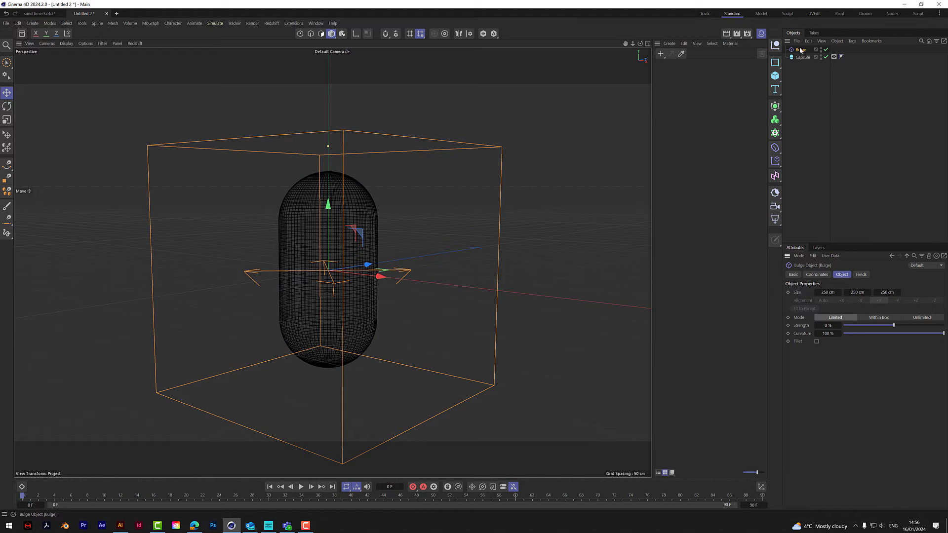
left_click_drag(800, 51, 806, 58)
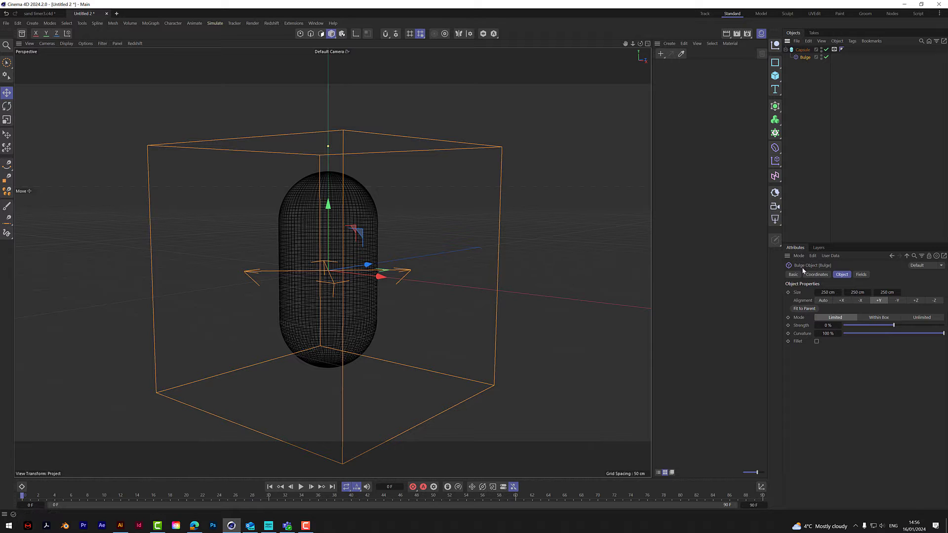
left_click(804, 309)
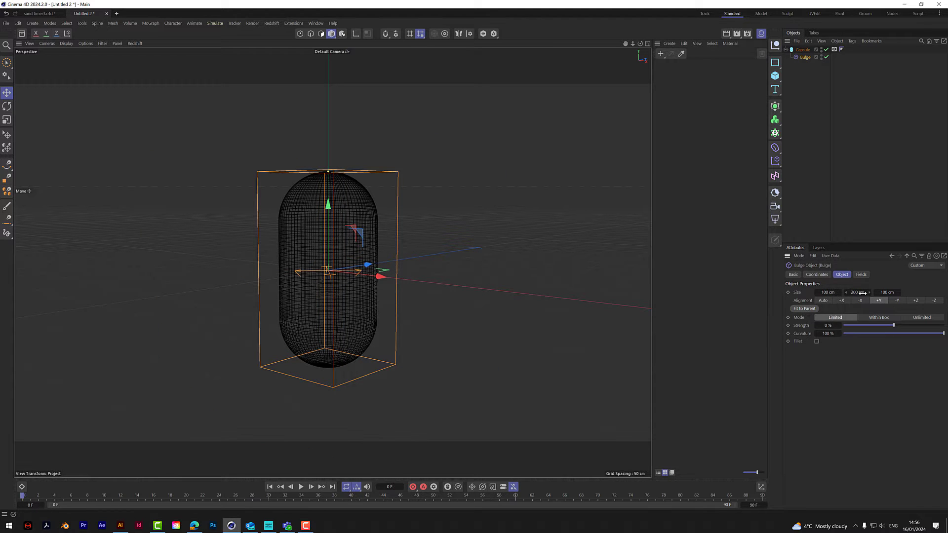
left_click_drag(862, 292, 853, 294)
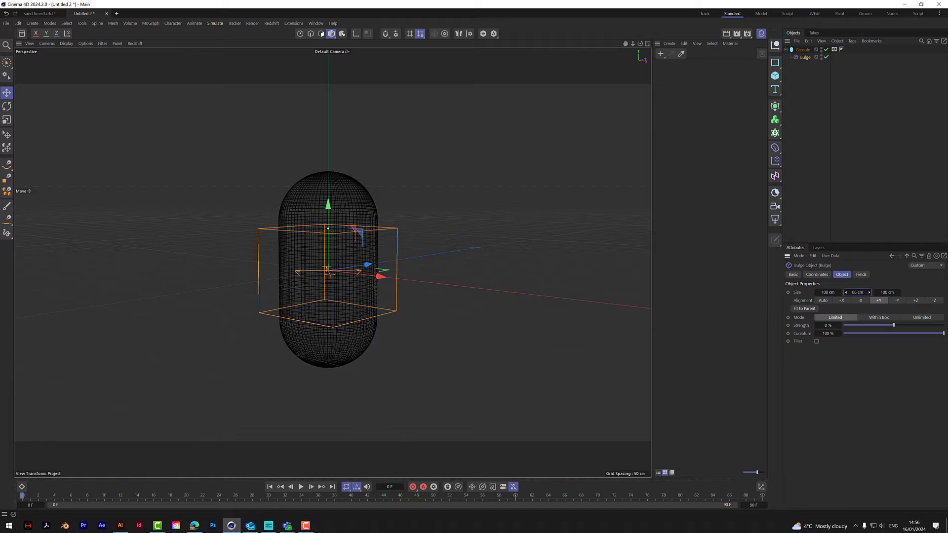
left_click(861, 292)
type("100")
key("Return")
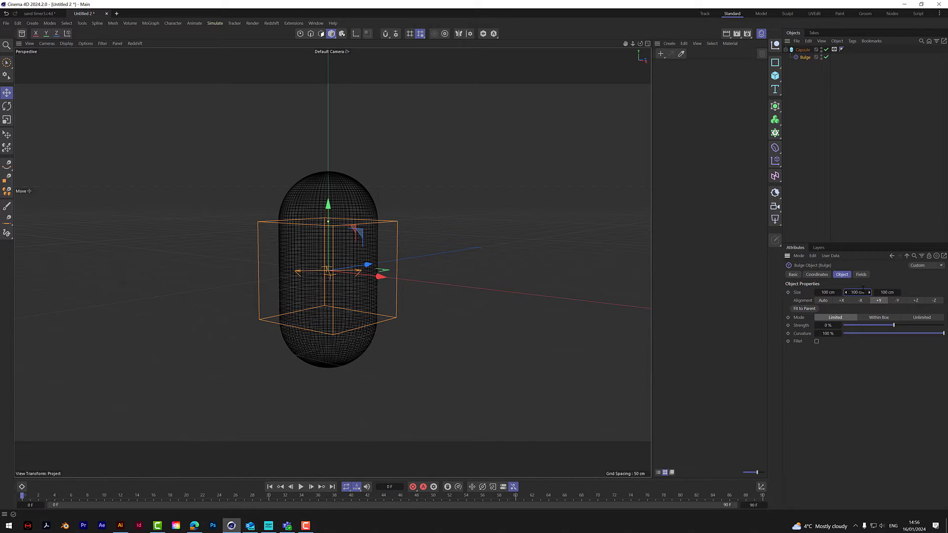
Enable Fillet on the Bulge and pinch the waist with Strength -96%.
left_click(816, 341)
left_click_drag(894, 328, 848, 339)
scroll(332, 272, "up", 10)
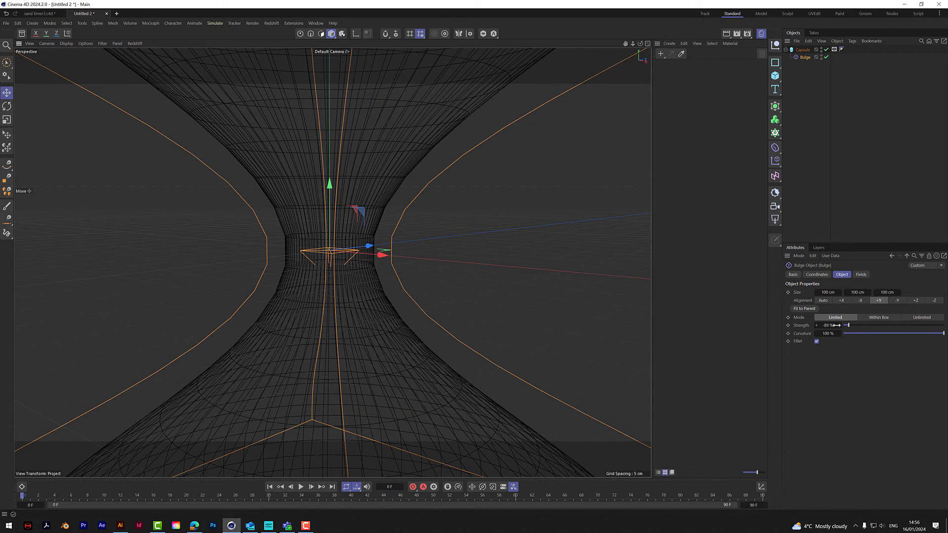
left_click_drag(849, 326, 845, 327)
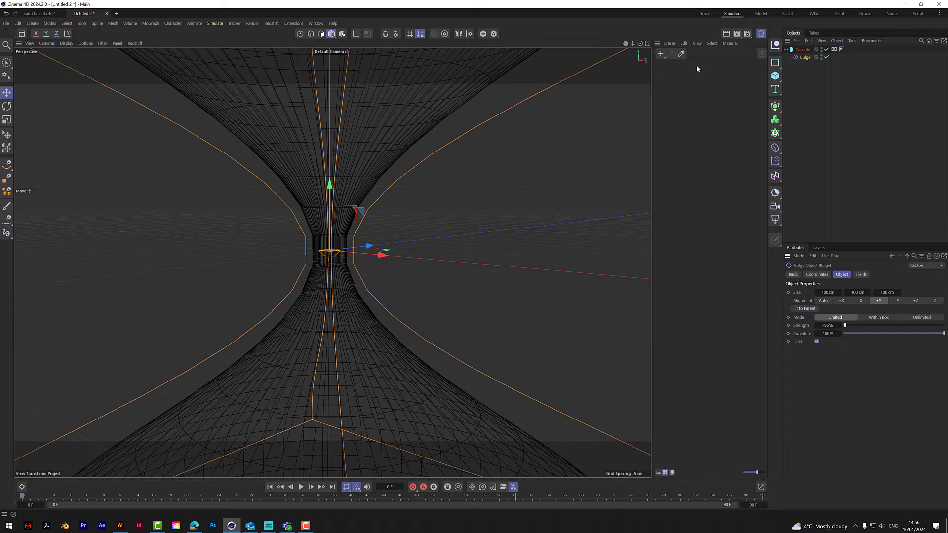
left_click_drag(633, 44, 375, 170)
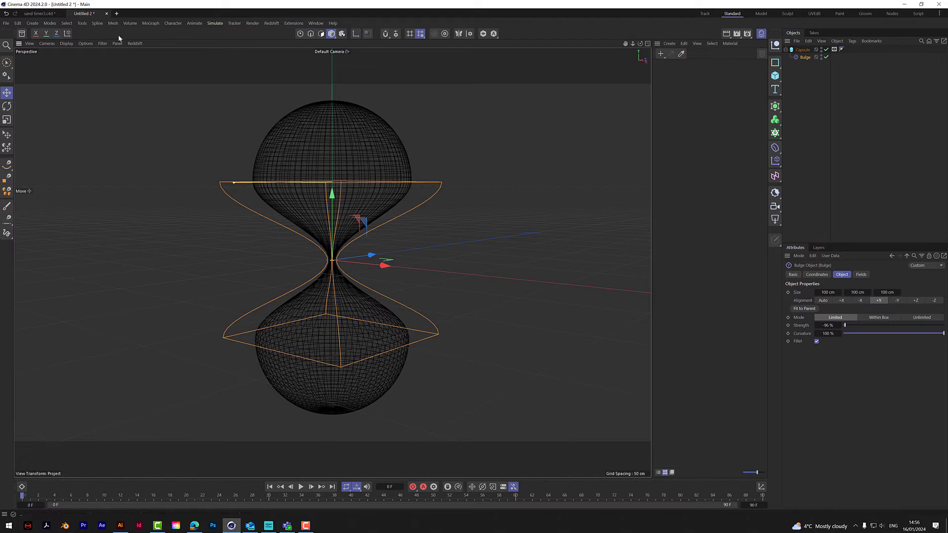
Check the viewport filter and display menus, then deselect all objects.
left_click(102, 44)
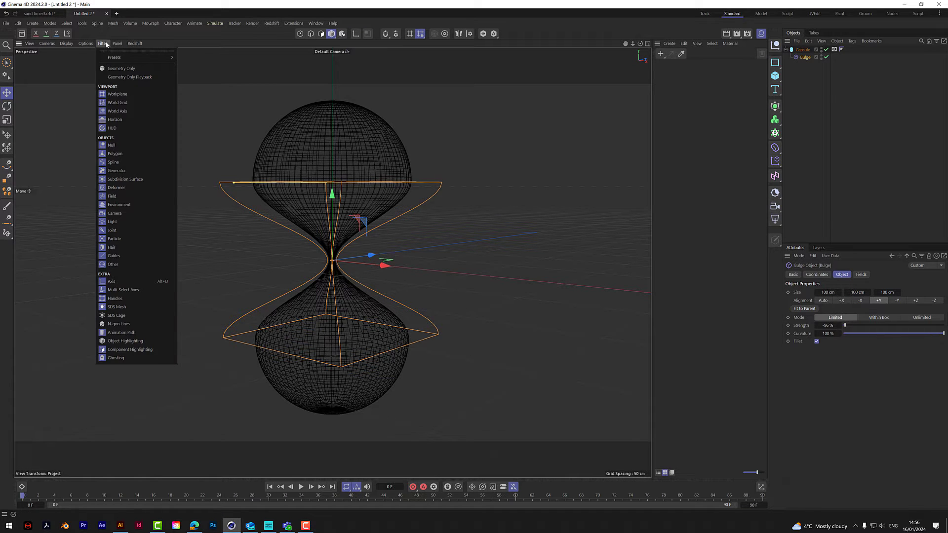
left_click(310, 264)
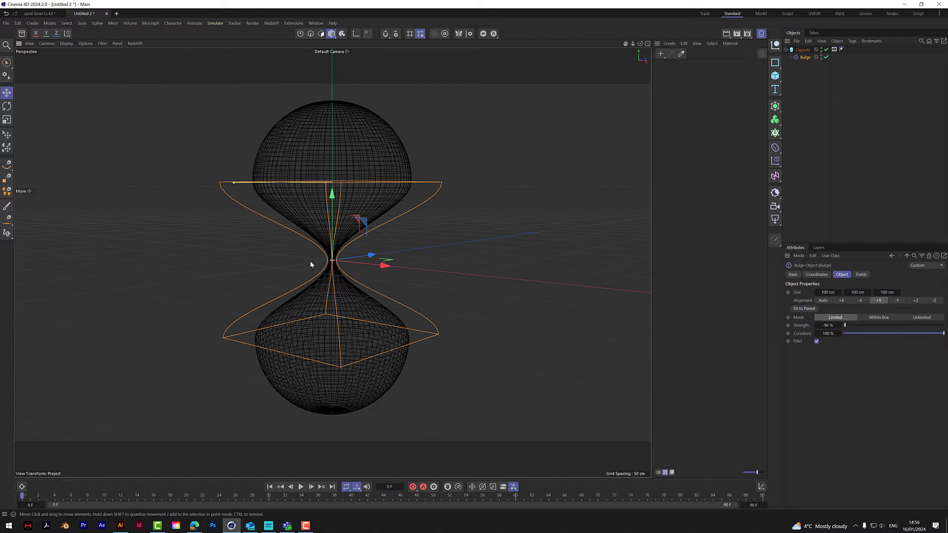
left_click(85, 43)
mouse_move(100, 43)
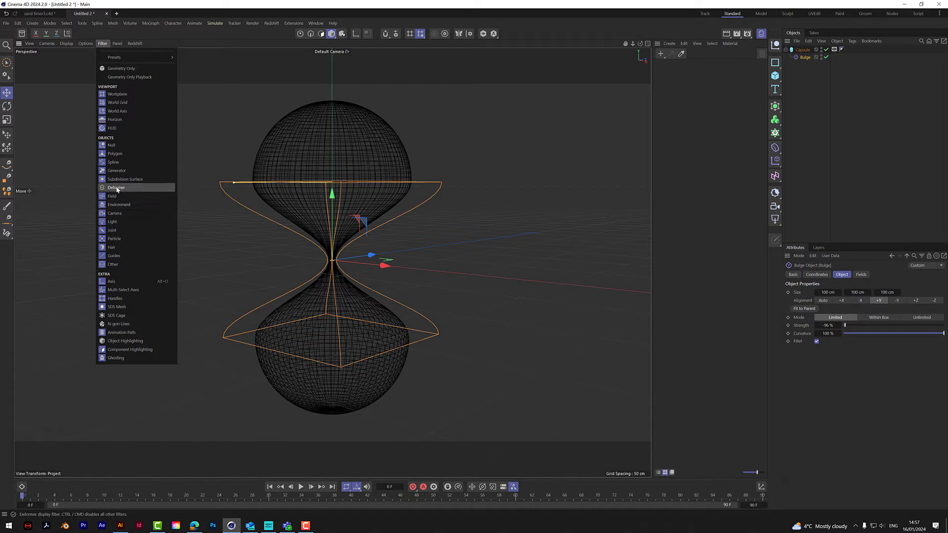
left_click(793, 76)
left_click(601, 136)
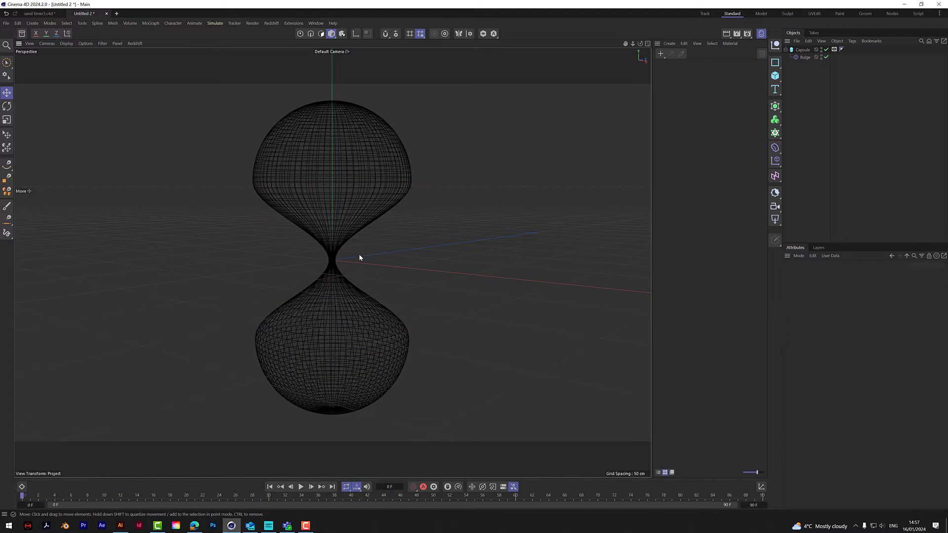
left_click(802, 50)
left_click(583, 122)
Hide the viewport workplane grid, world axis and horizon via the Filter menu.
left_click(102, 43)
left_click(122, 96)
left_click(103, 43)
left_click(118, 111)
left_click(102, 43)
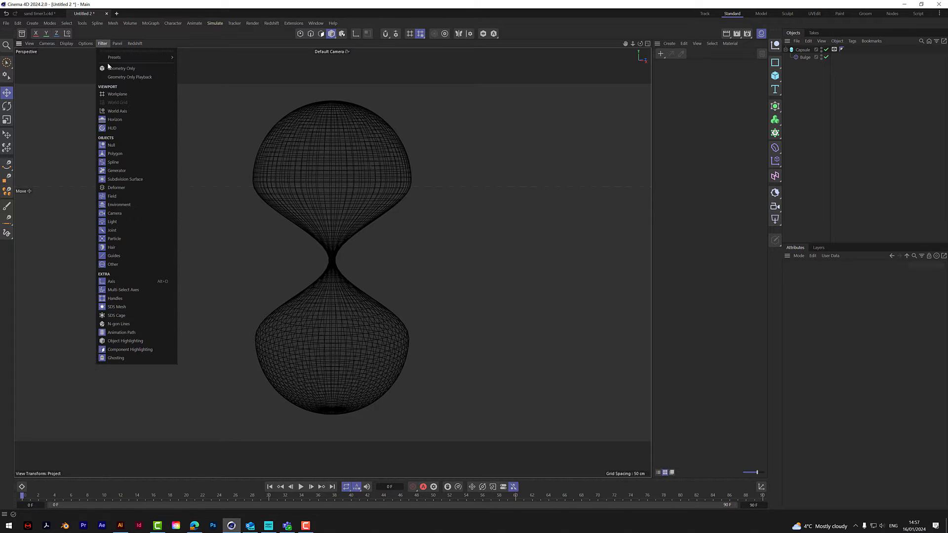
left_click(115, 119)
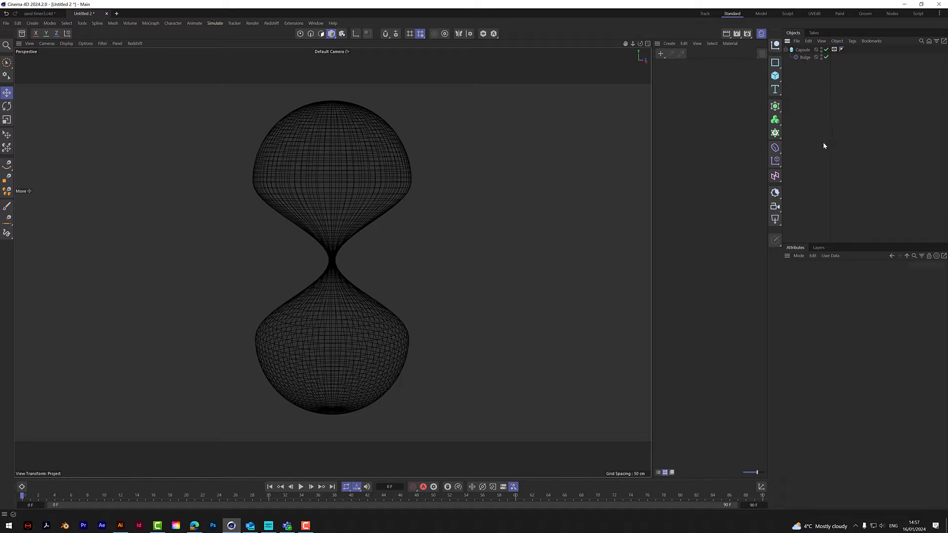
Add a Sphere with 10 segments and a 0.5 cm radius.
left_click(775, 76)
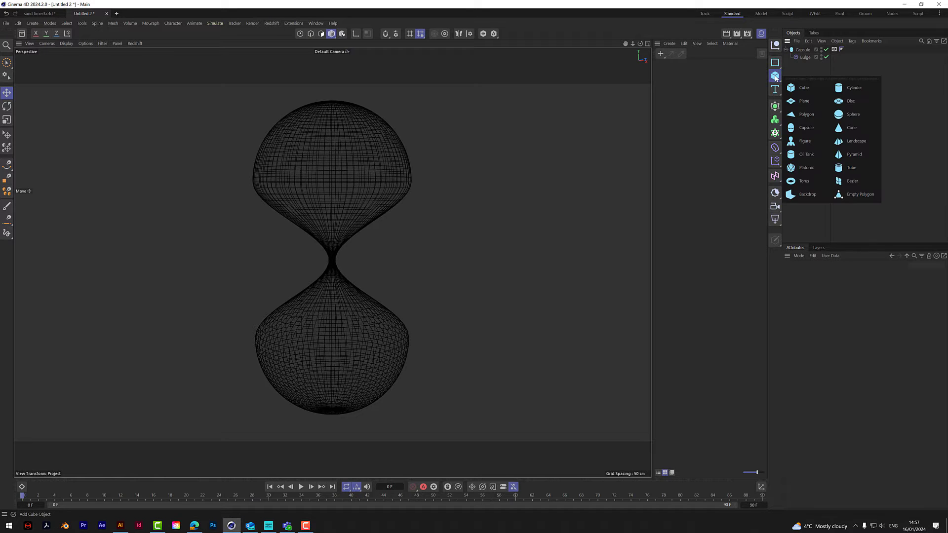
left_click(844, 114)
left_click(838, 300)
type("10")
key("Return")
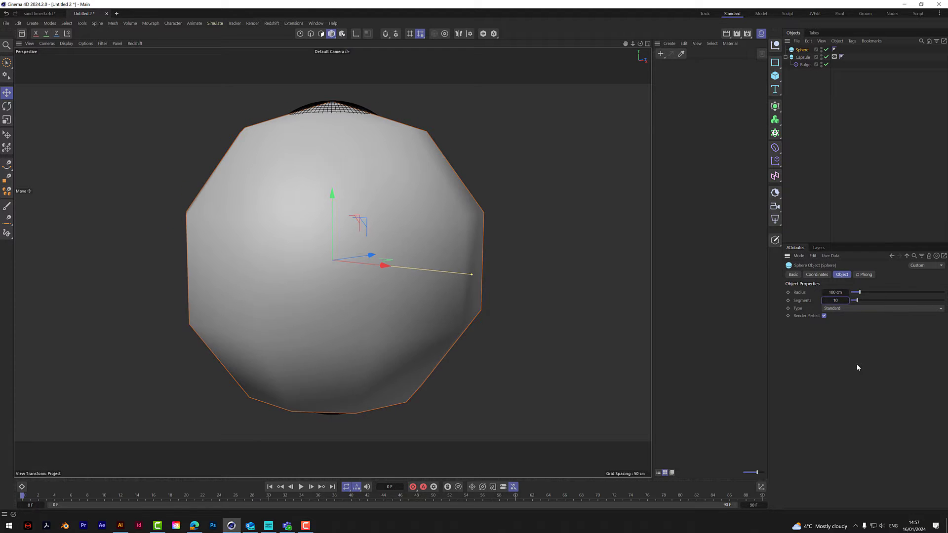
left_click(834, 292)
key("BackSpace")
key("Return")
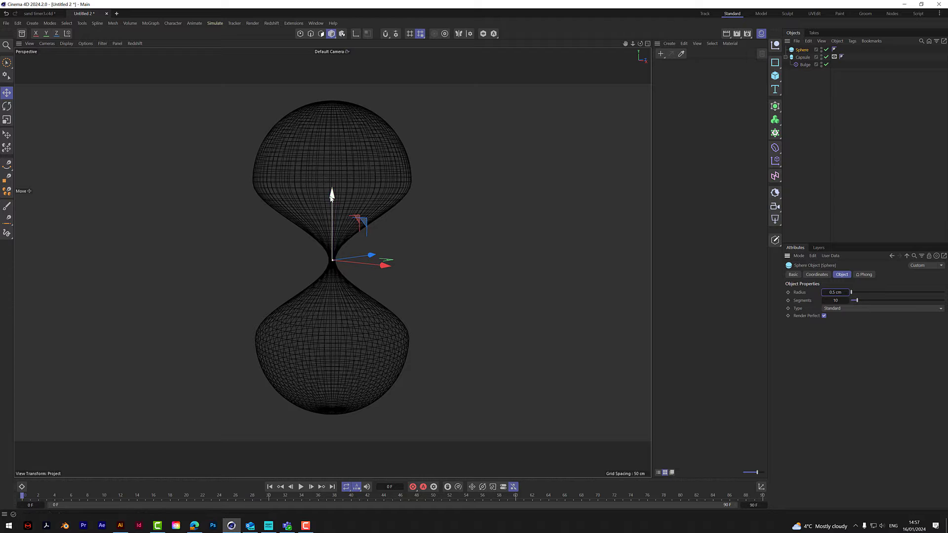
Raise the sphere into the hourglass's upper bulb and reselect it.
left_click_drag(331, 195, 329, 135)
left_click(389, 245)
scroll(338, 208, "up", 2)
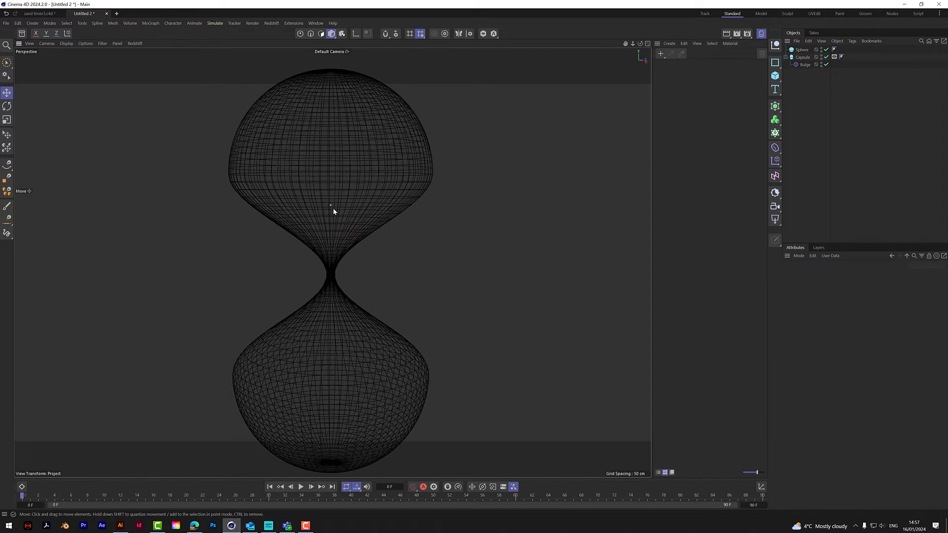
scroll(333, 205, "up", 2)
scroll(330, 205, "up", 3)
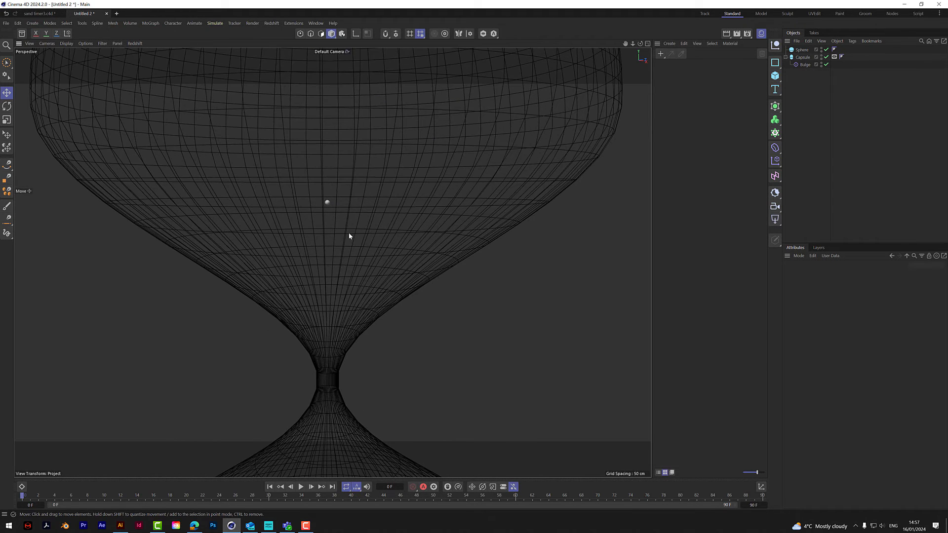
scroll(367, 255, "down", 3)
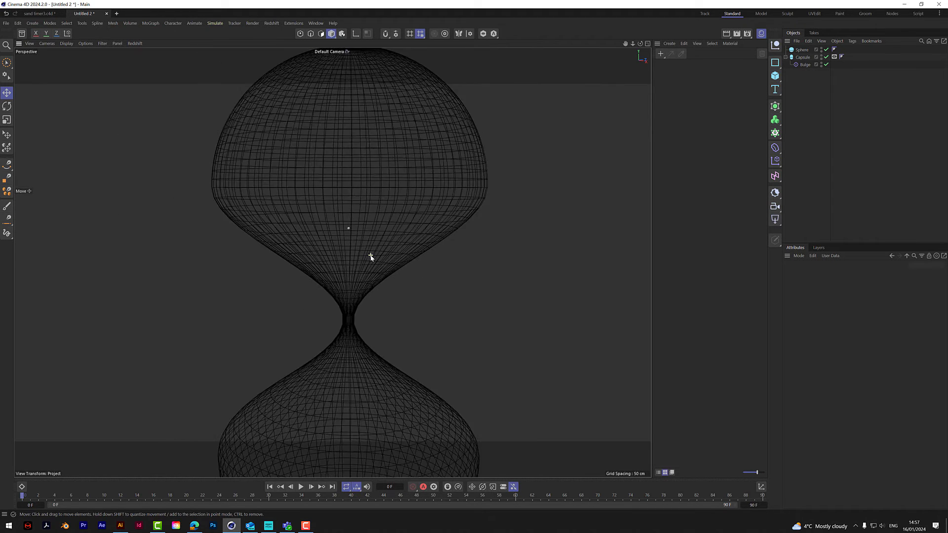
left_click(801, 49)
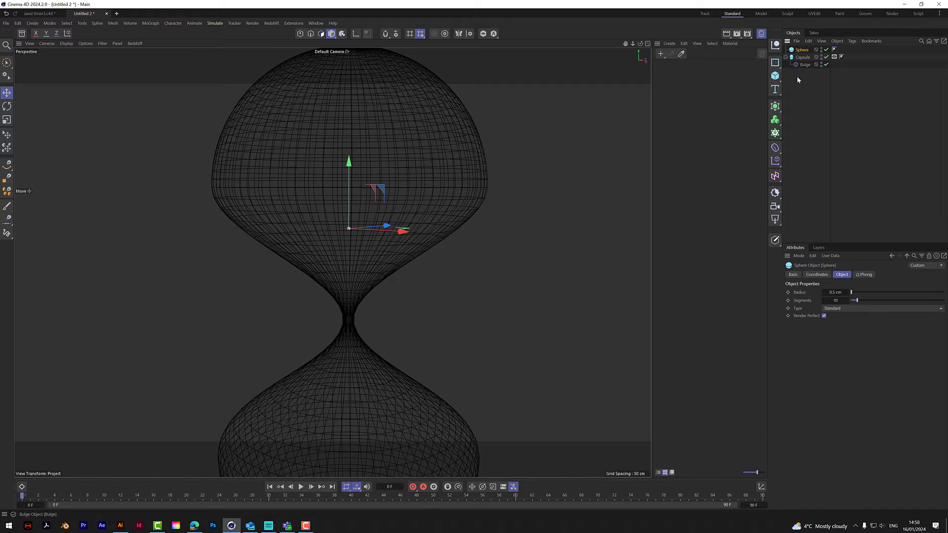
Clone the sphere with a Cloner in Sphere form with 1/1/1 cm size.
left_click(775, 133, "alt")
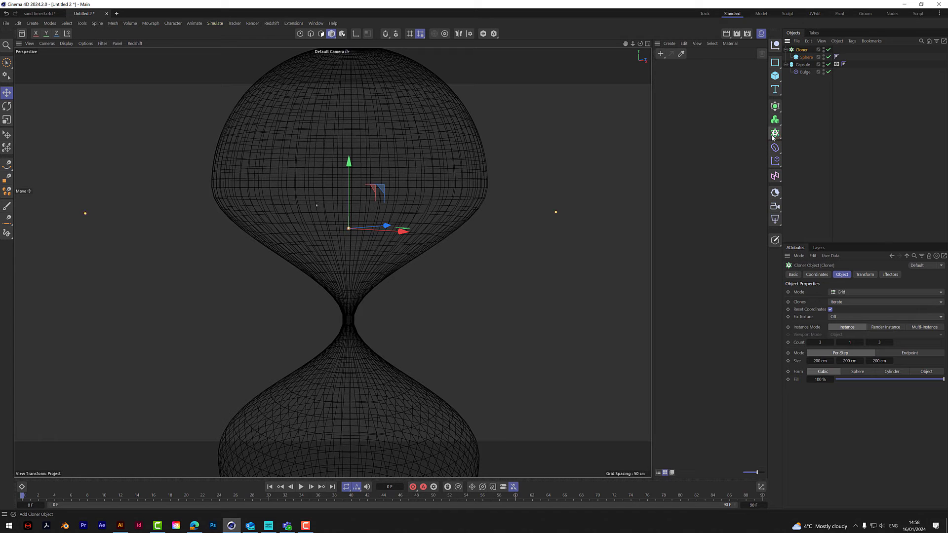
left_click(858, 372)
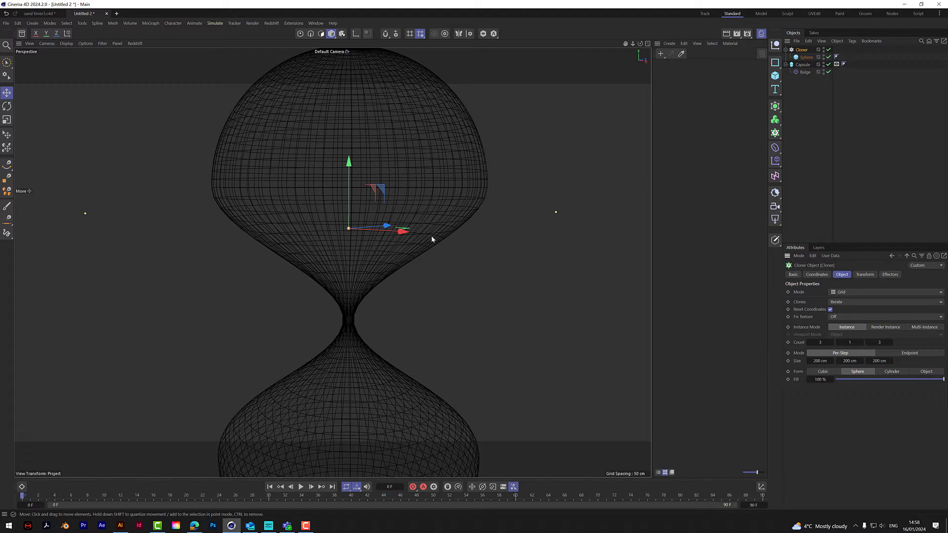
left_click(819, 361)
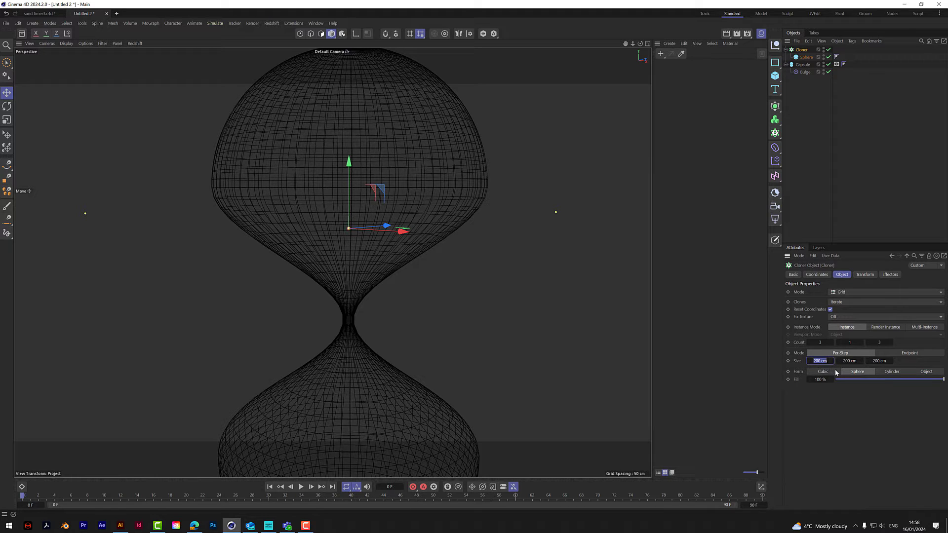
type("1")
key("Tab")
type("1")
key("Tab")
type("1")
key("Return")
Set the Cloner counts to 35, 60 and 35 along X, Y and Z.
mouse_move(819, 343)
left_mouse_down()
mouse_move(921, 343)
mouse_move(877, 345)
left_mouse_up()
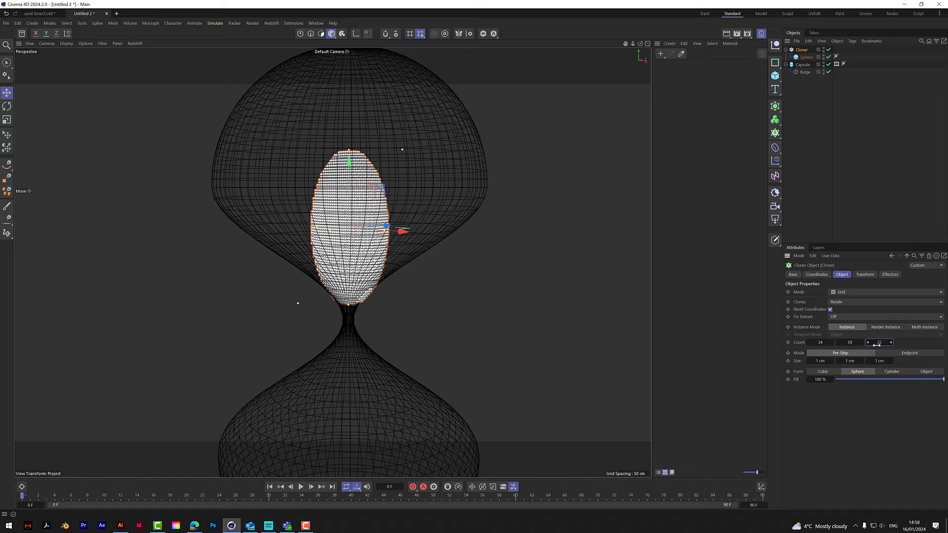
double_click(824, 342)
double_click(887, 345)
type("35")
key("Tab")
type("35")
key("Tab")
type("60")
key("Return")
Raise the Cloner into the upper bulb and set Instance Mode to Multi-Instance.
left_click_drag(350, 158, 352, 114)
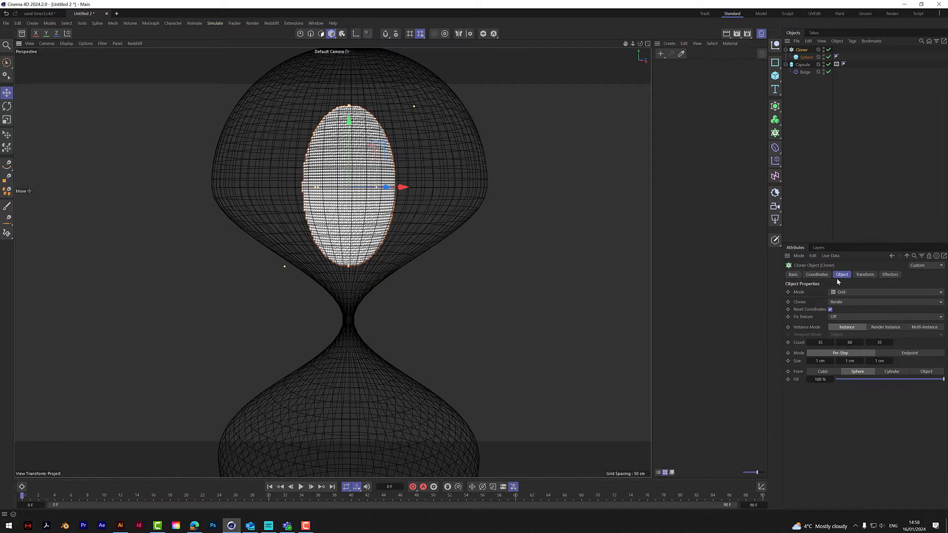
left_click(924, 327)
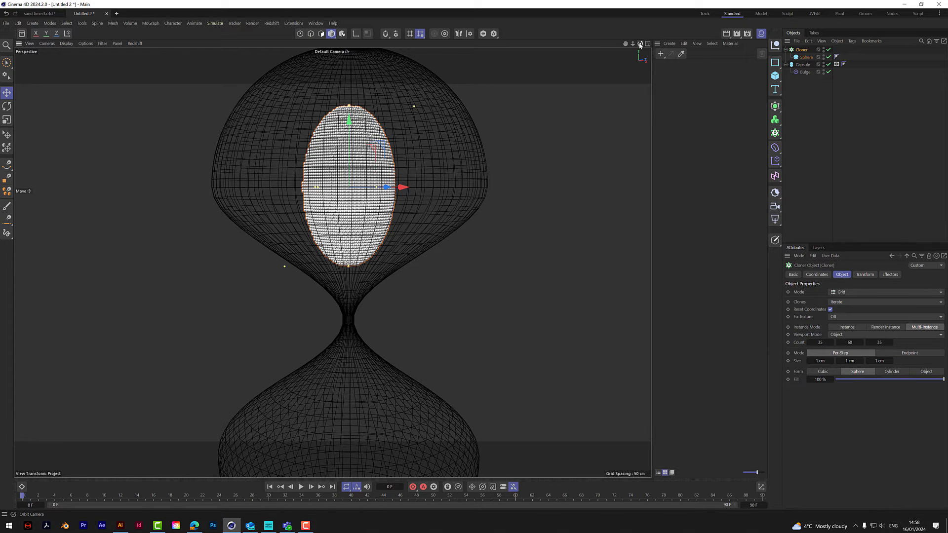
left_click_drag(286, 264, 376, 179, "alt")
scroll(376, 178, "up", 5)
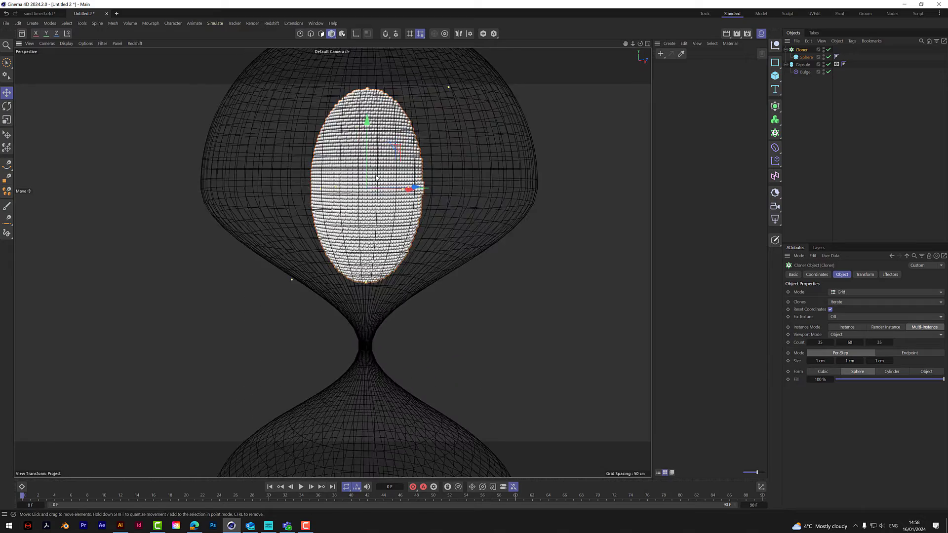
scroll(376, 177, "up", 10)
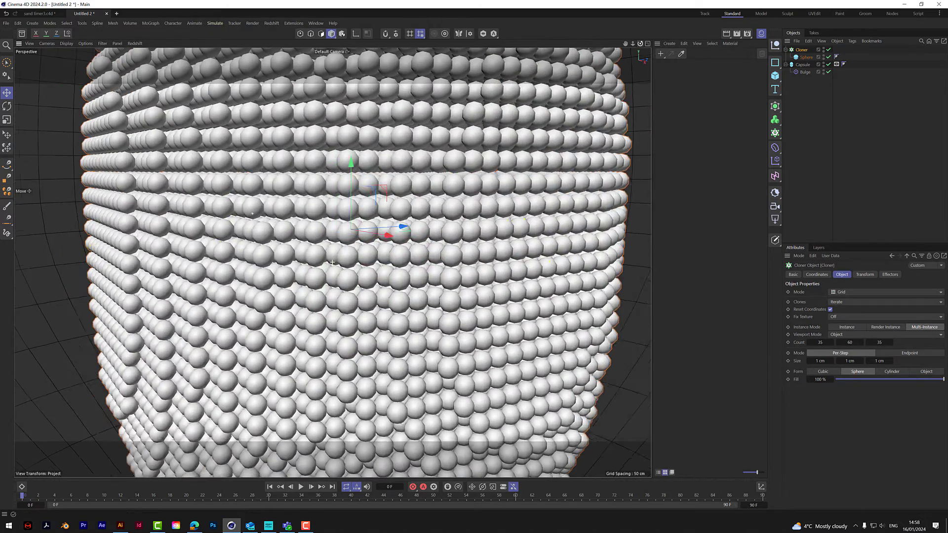
left_click_drag(332, 262, 332, 262, "alt")
mouse_move(633, 46)
left_mouse_down()
mouse_move(625, 45)
mouse_move(632, 46)
left_mouse_up()
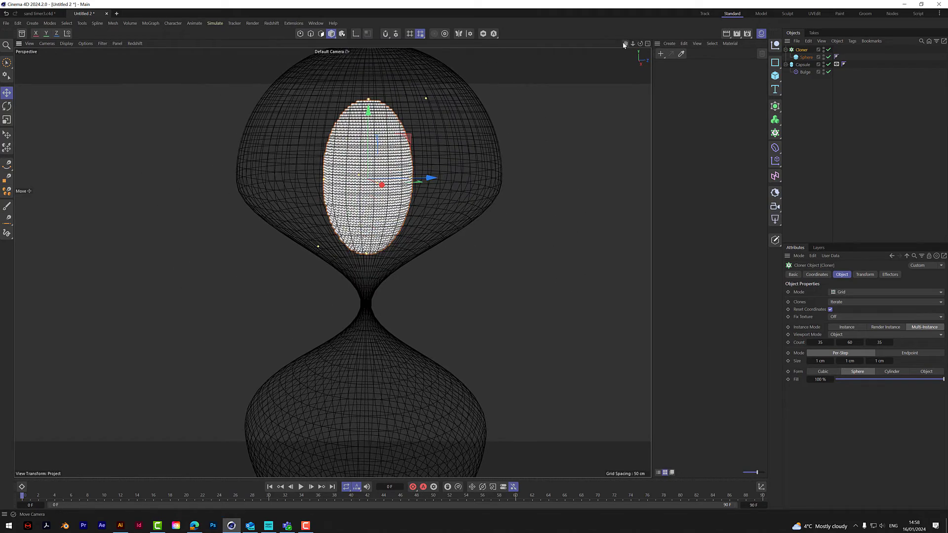
left_click_drag(332, 262, 333, 262, "alt")
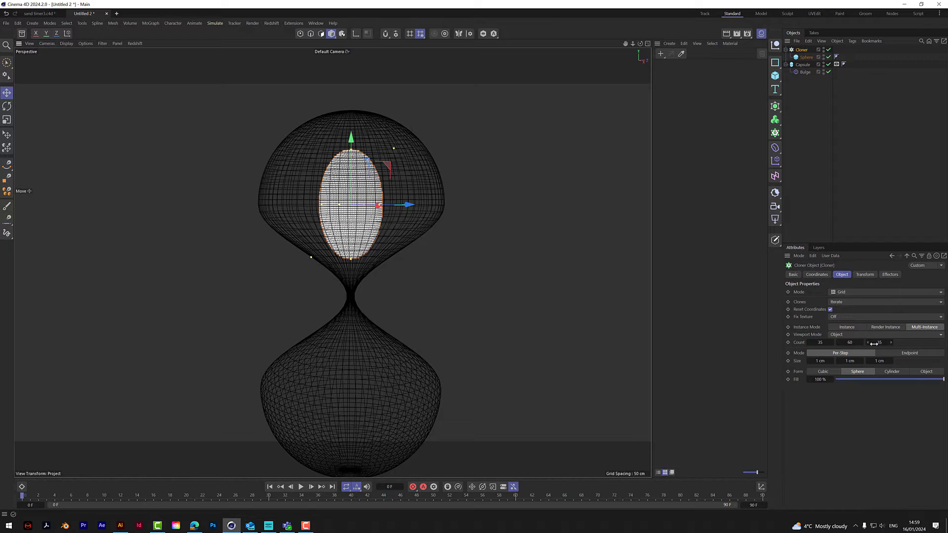
Add a Rigid Body simulation tag to the Cloner.
left_click(802, 120)
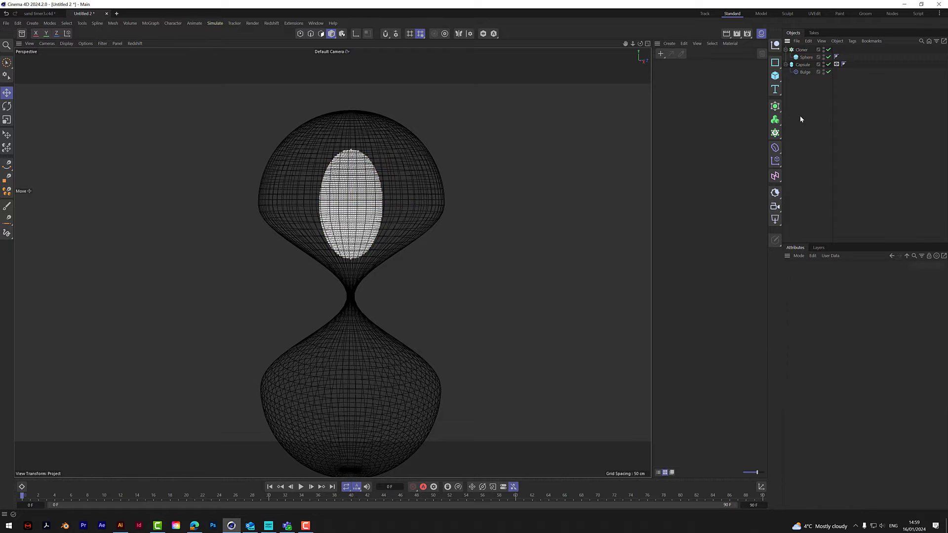
right_click(806, 51)
mouse_move(839, 155)
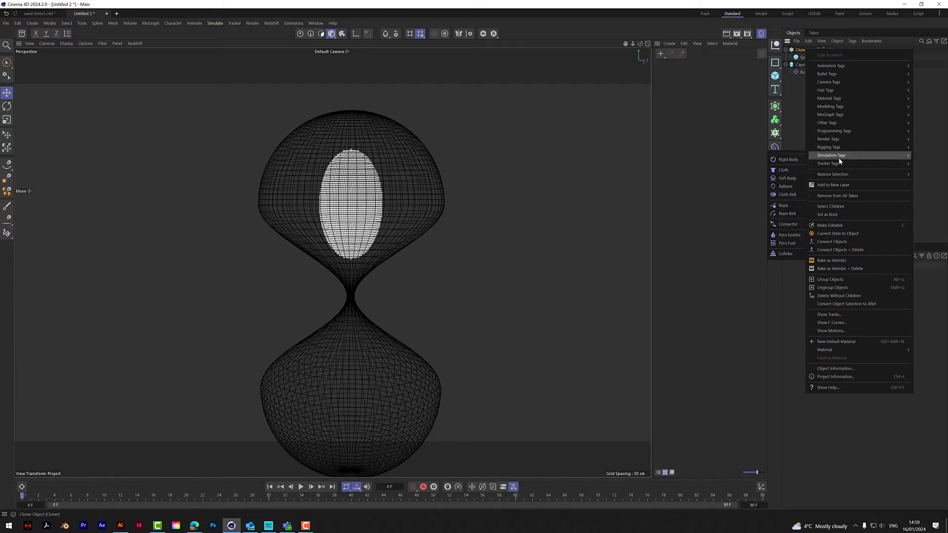
left_click(789, 160)
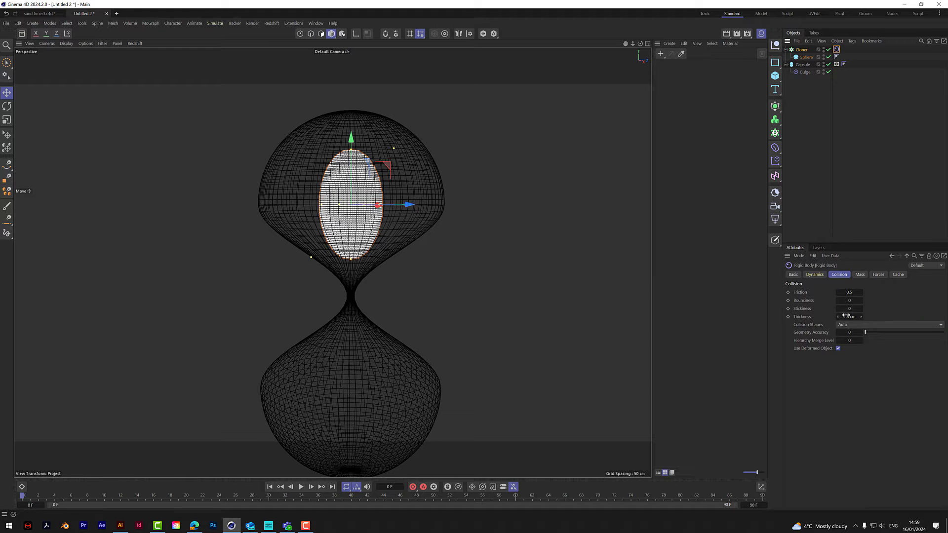
Set the Rigid Body collision thickness to 0.5 cm and friction to 0.
left_click(807, 58)
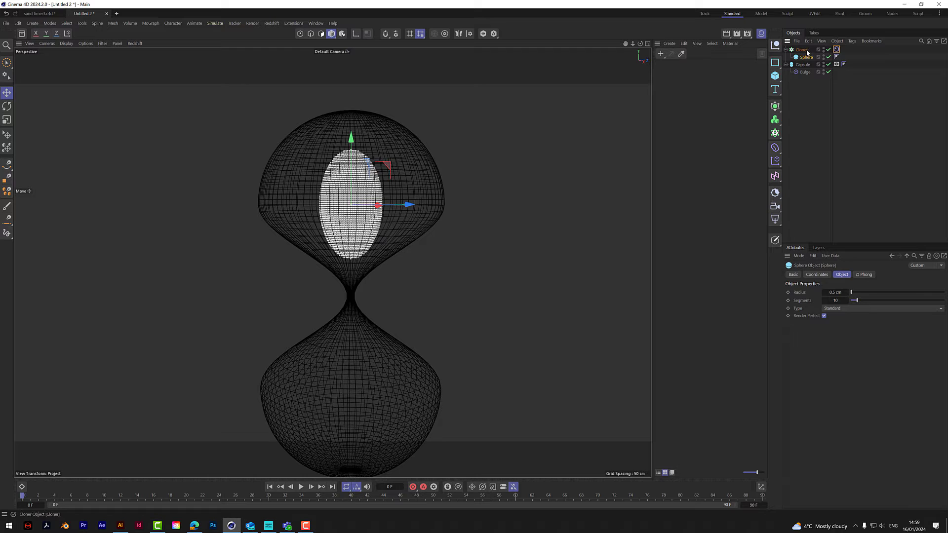
left_click(836, 58)
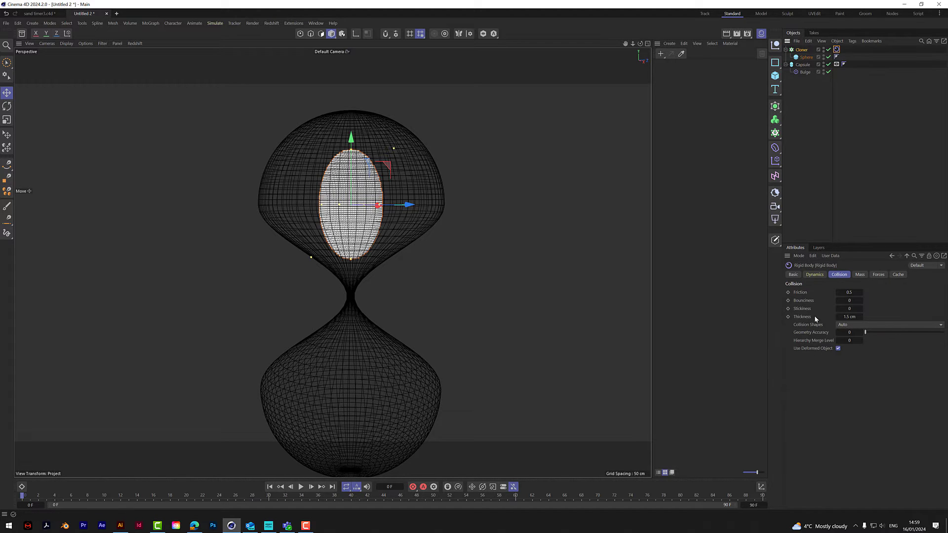
double_click(849, 317)
type("0.5")
key("Return")
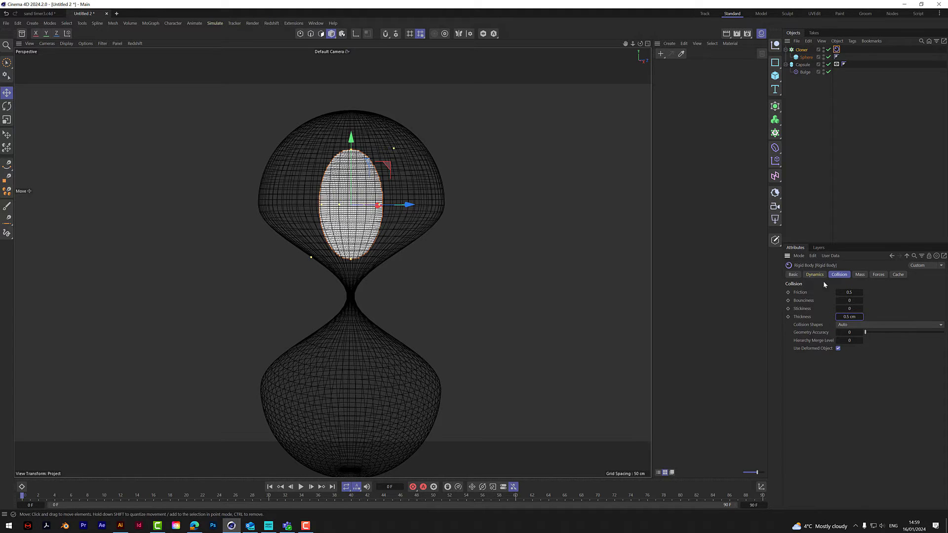
left_click(853, 292)
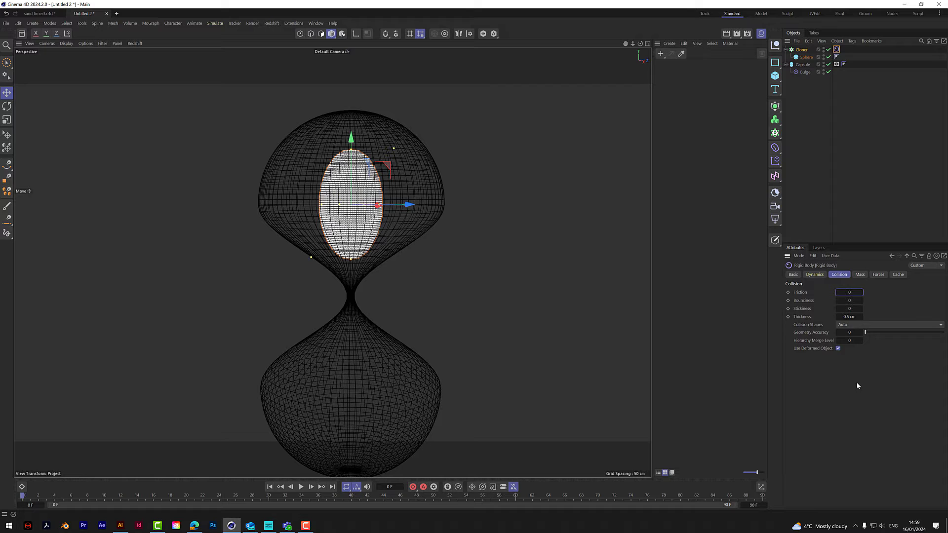
Add a Collider tag to the Capsule with Back collider side and friction 0.
left_click(805, 65)
right_click(806, 65)
mouse_move(849, 172)
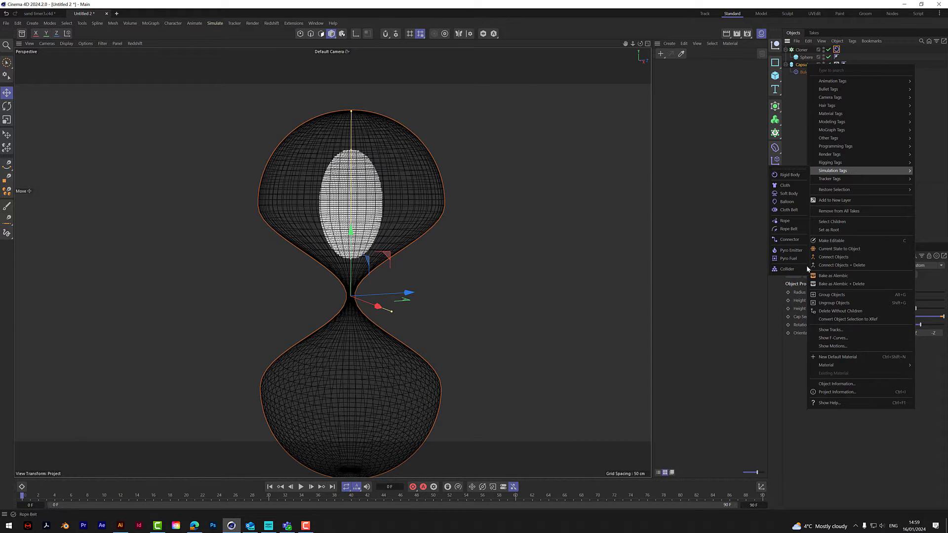
left_click(830, 269)
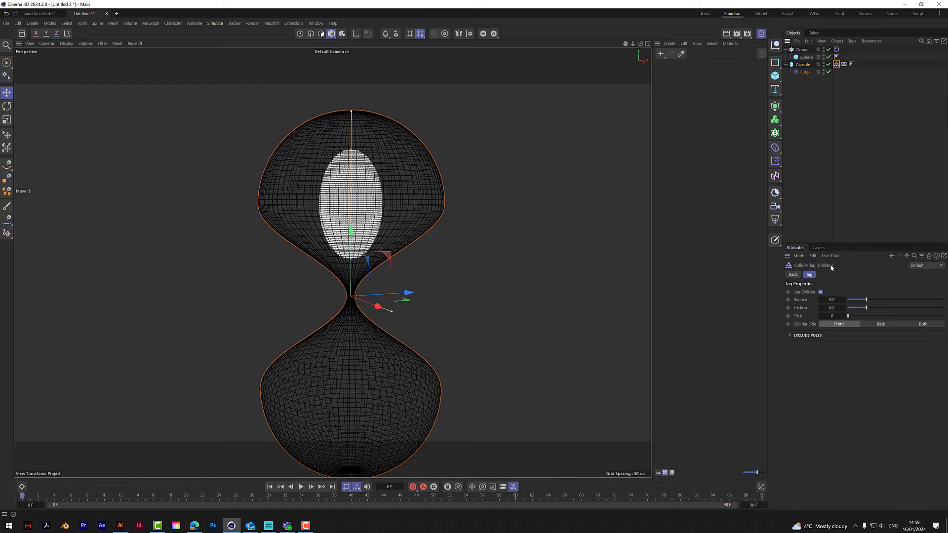
left_click(879, 325)
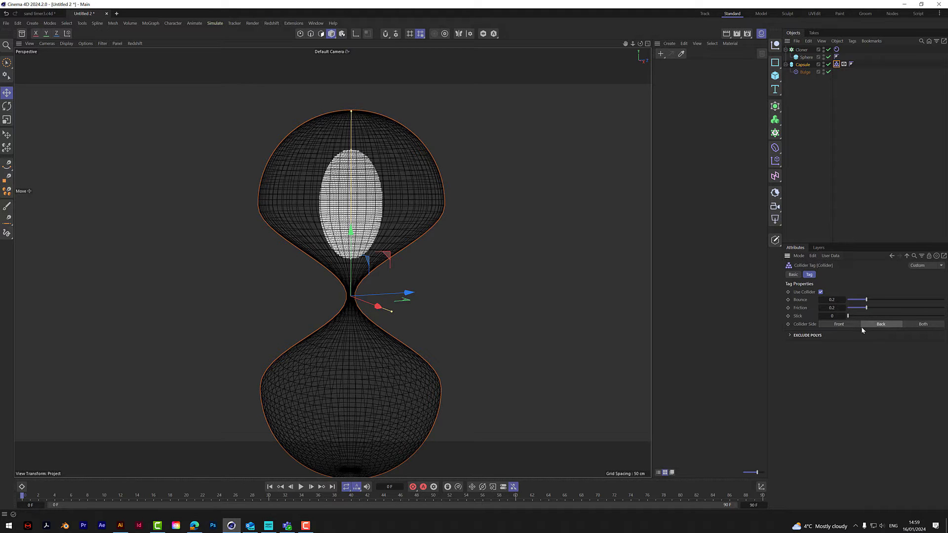
left_click(835, 308)
type("0")
key("Return")
left_click(834, 93)
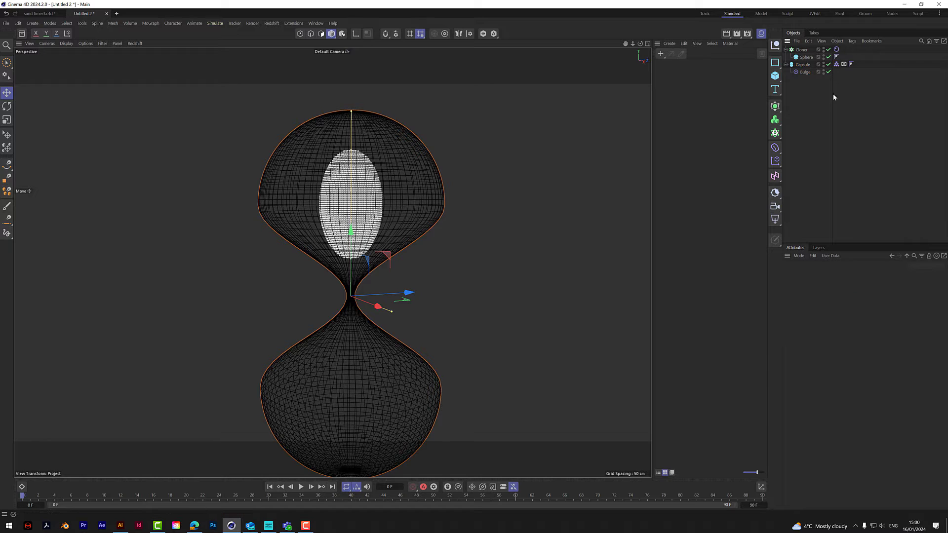
Play the simulation, dismiss the collisions limit warning, then stop playback.
left_click(301, 487)
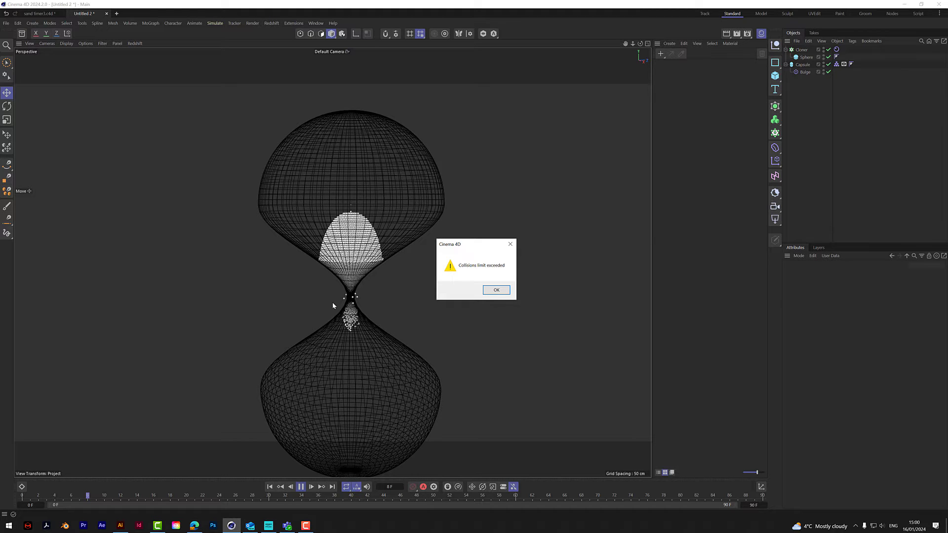
left_click(496, 290)
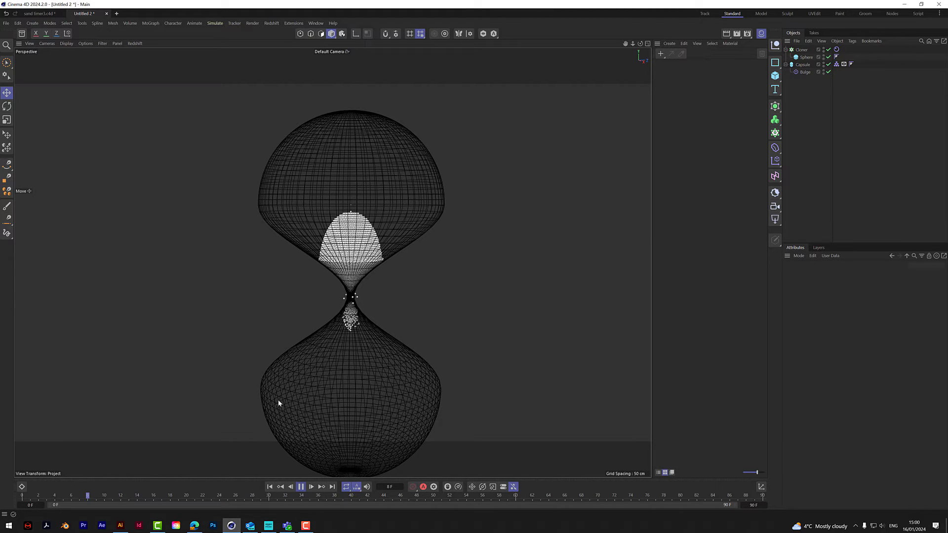
left_click(301, 487)
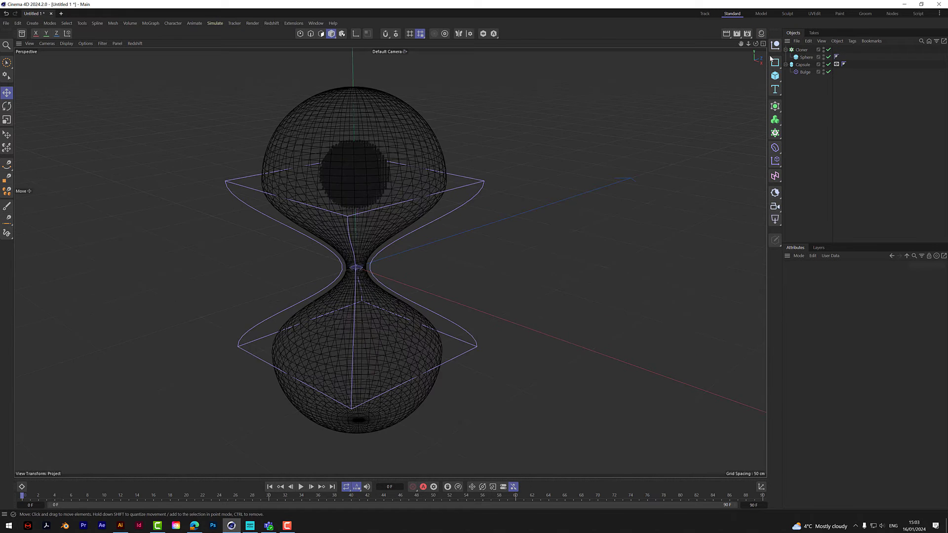
Hide the axis and deformer overlays, then select the Cloner and zoom and orbit around it.
left_click(86, 43)
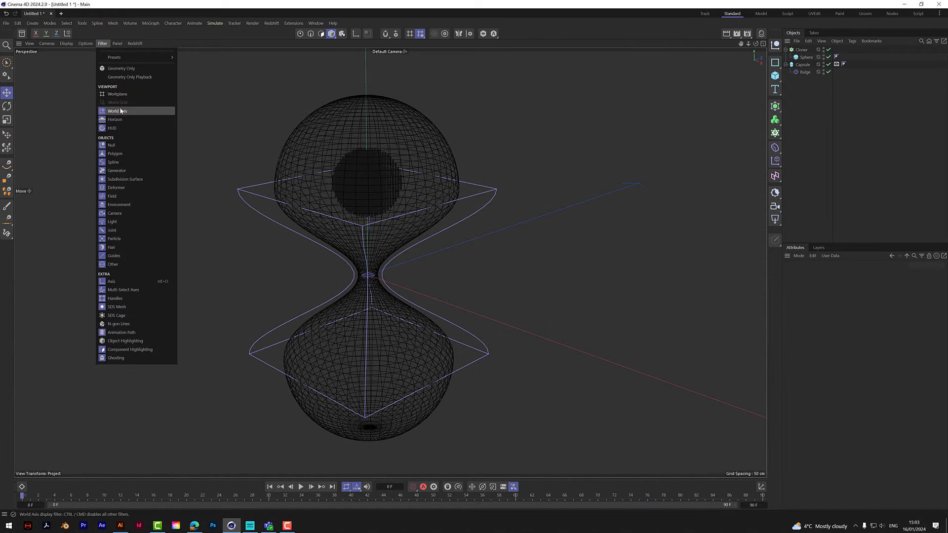
left_click(128, 170)
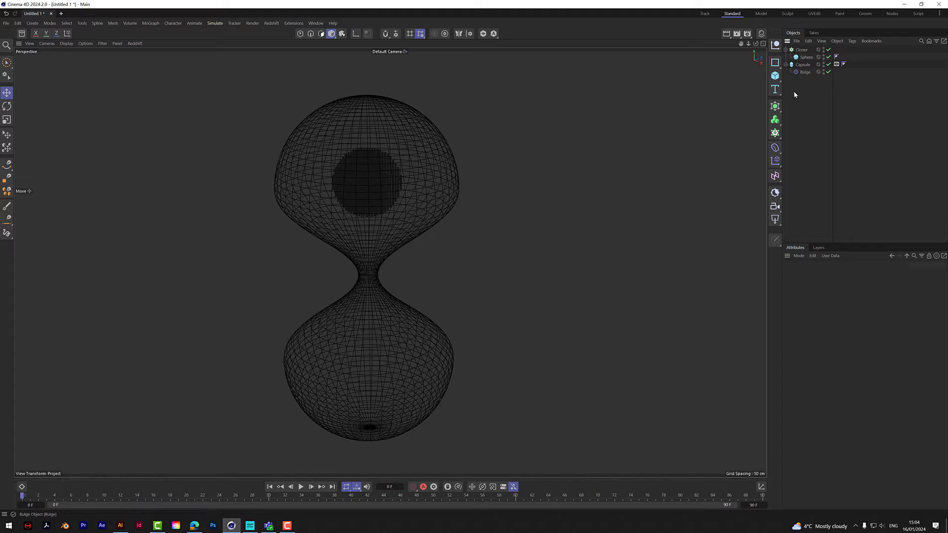
left_click(796, 49)
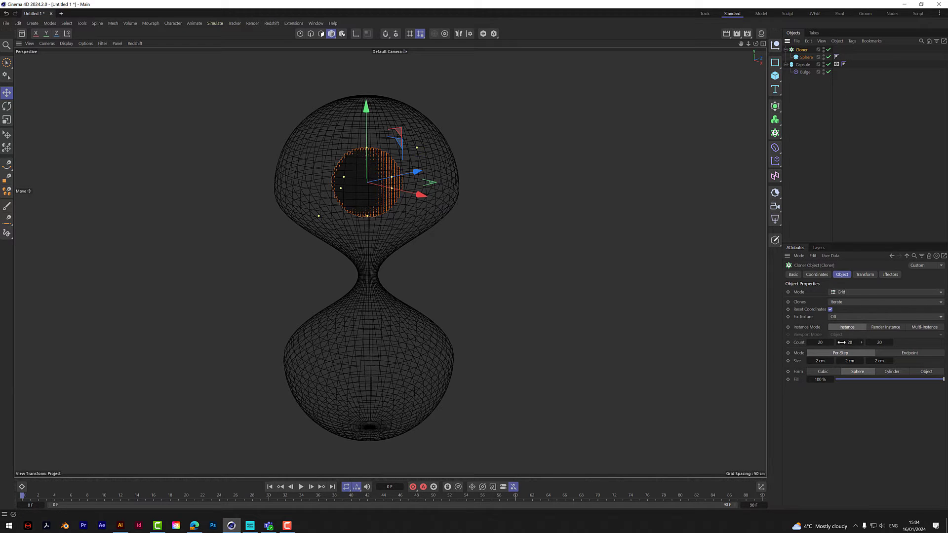
scroll(380, 185, "up", 5)
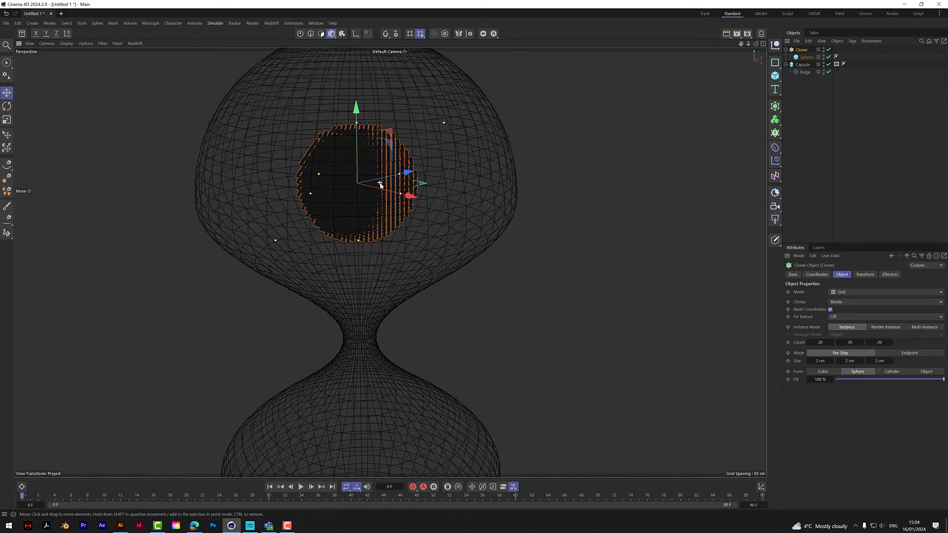
scroll(380, 185, "up", 2)
mouse_move(757, 44)
left_mouse_down()
mouse_move(763, 79)
mouse_move(758, 47)
left_mouse_up()
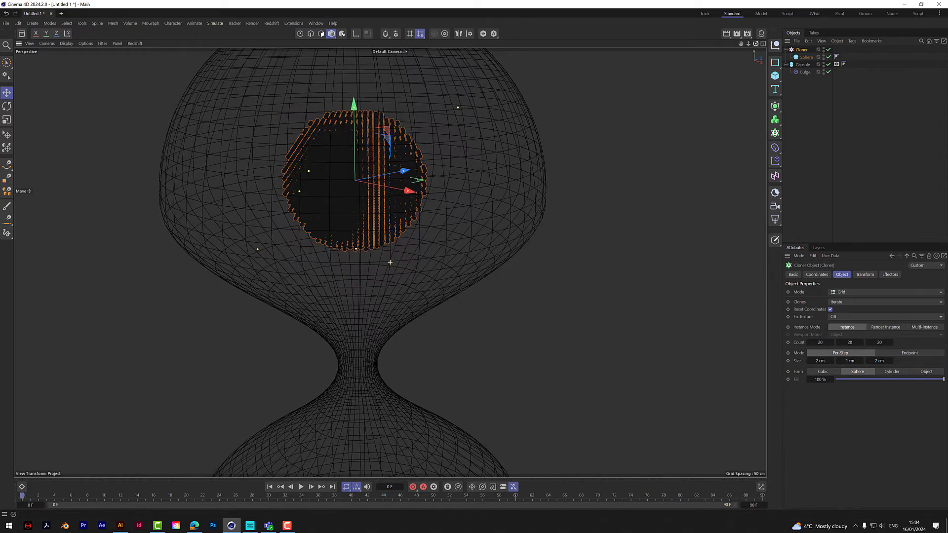
Add a Collider tag to the Capsule with Friction 0 and Collider Side set to Back.
right_click(808, 64)
mouse_move(835, 172)
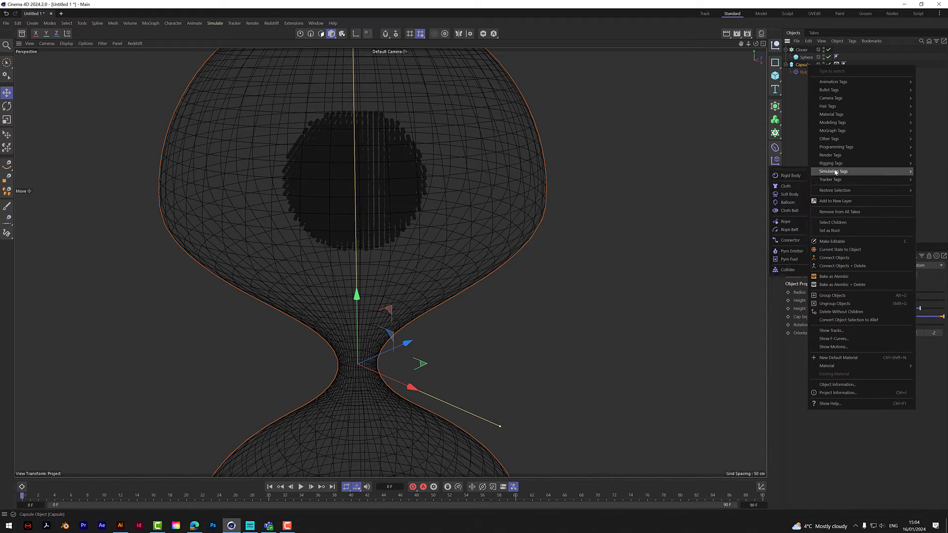
left_click(796, 270)
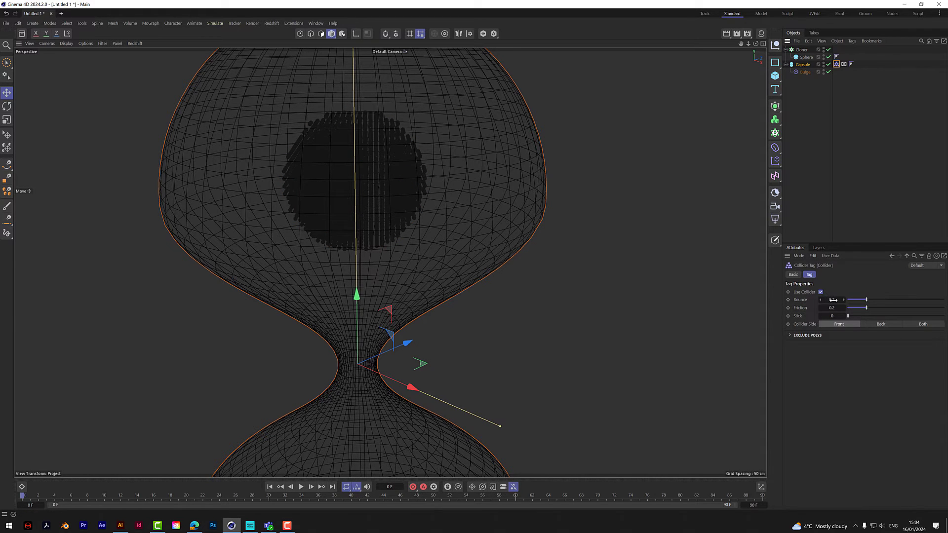
left_click_drag(831, 308, 810, 308)
left_click(887, 325)
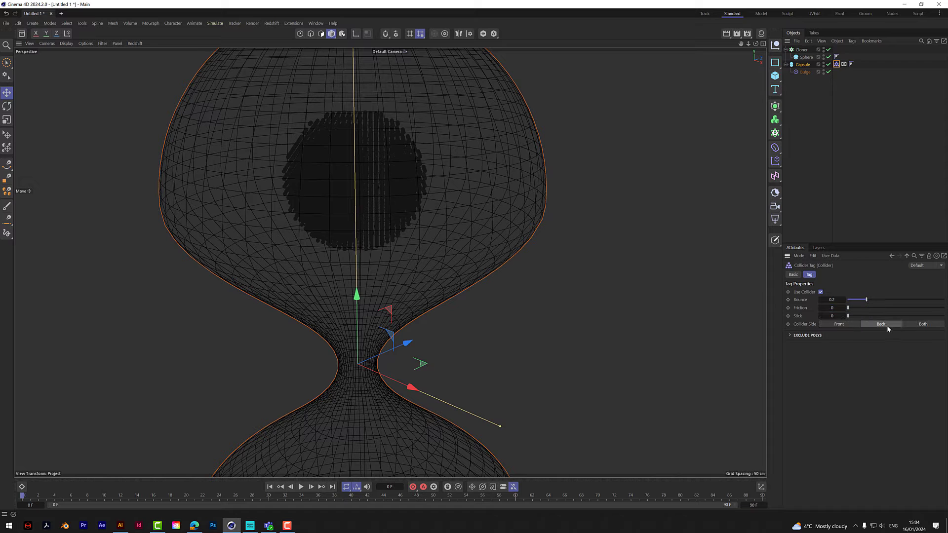
Add a Rigid Body tag to the Cloner so the spheres become rigid bodies.
left_click(803, 52)
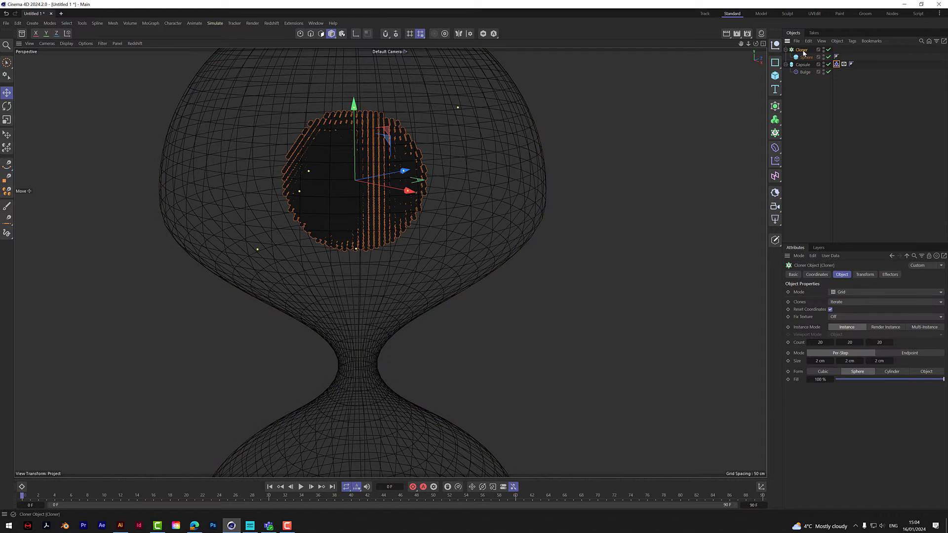
right_click(802, 51)
mouse_move(840, 158)
left_click(788, 160)
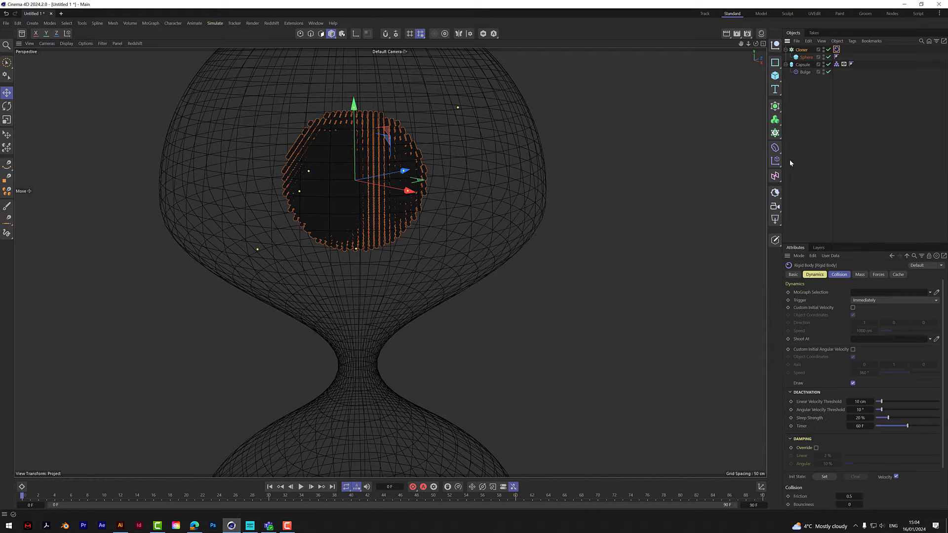
left_click(842, 275)
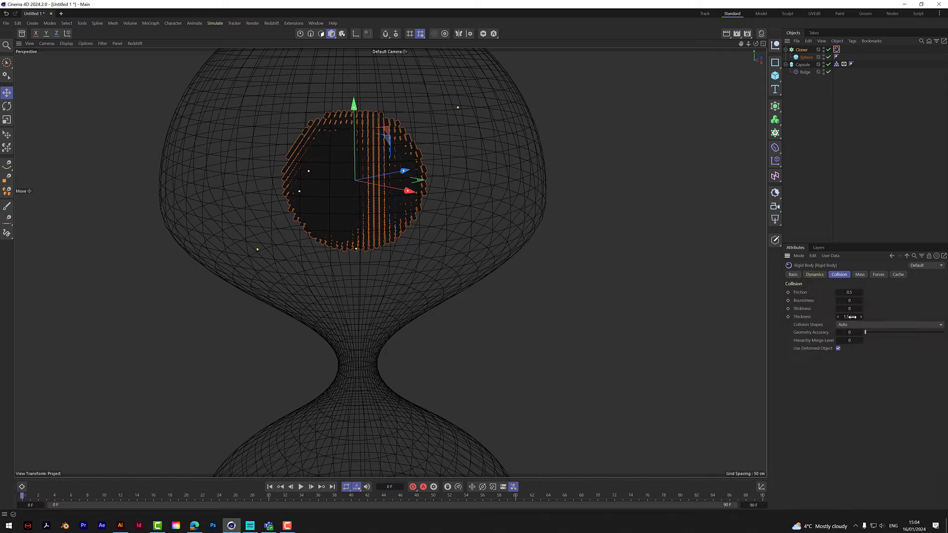
Set the Cloner's Rigid Body collision thickness to 0.5 cm and zoom out.
left_click(806, 57)
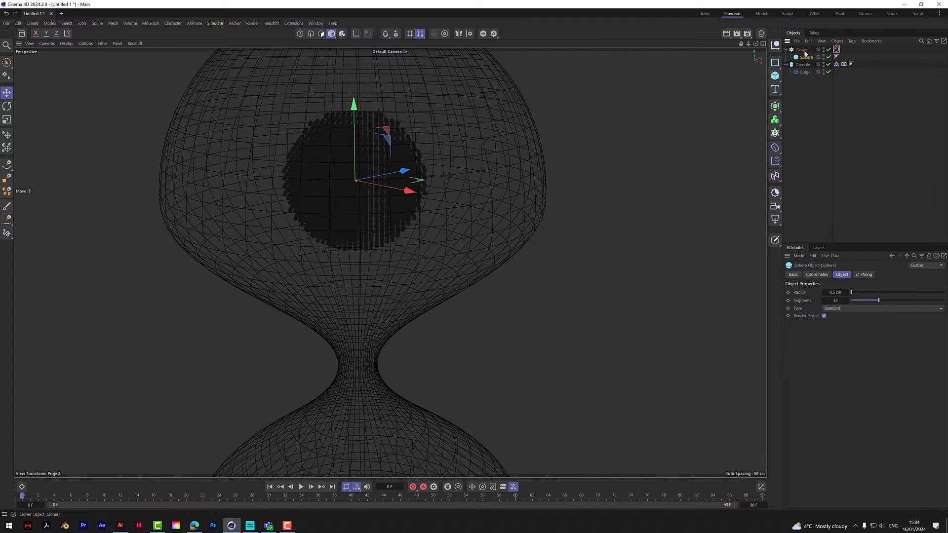
left_click(802, 50)
left_click(836, 49)
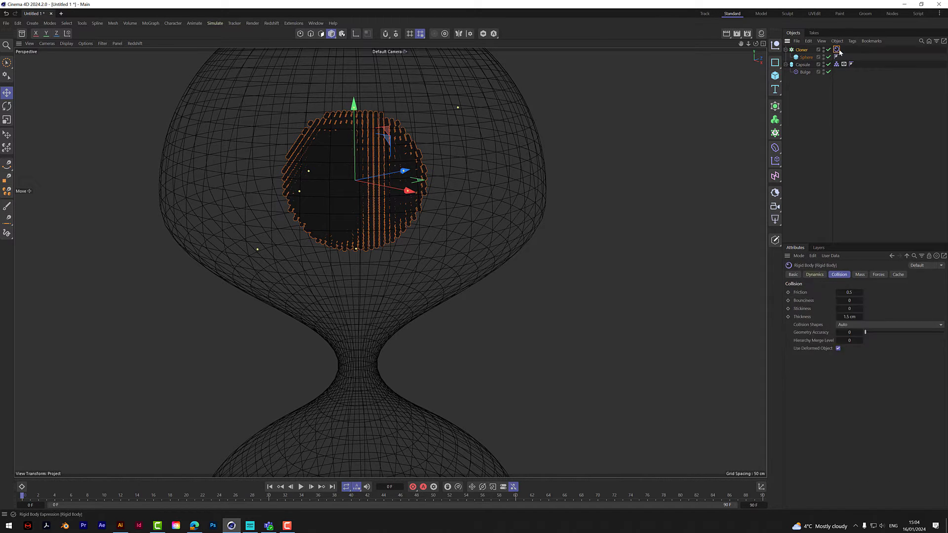
left_click(849, 316)
type("0.5")
key("Return")
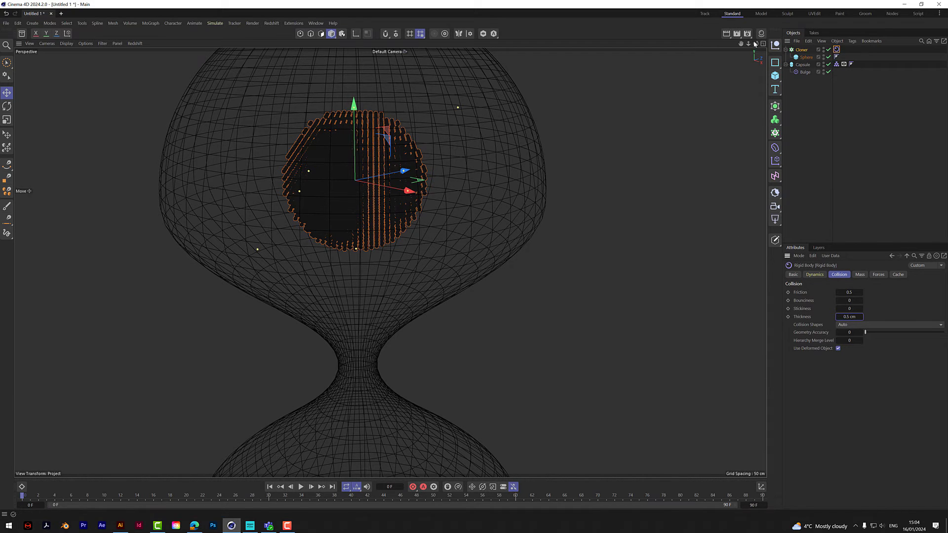
mouse_move(748, 43)
left_mouse_down()
mouse_move(360, 281)
mouse_move(738, 45)
left_mouse_up()
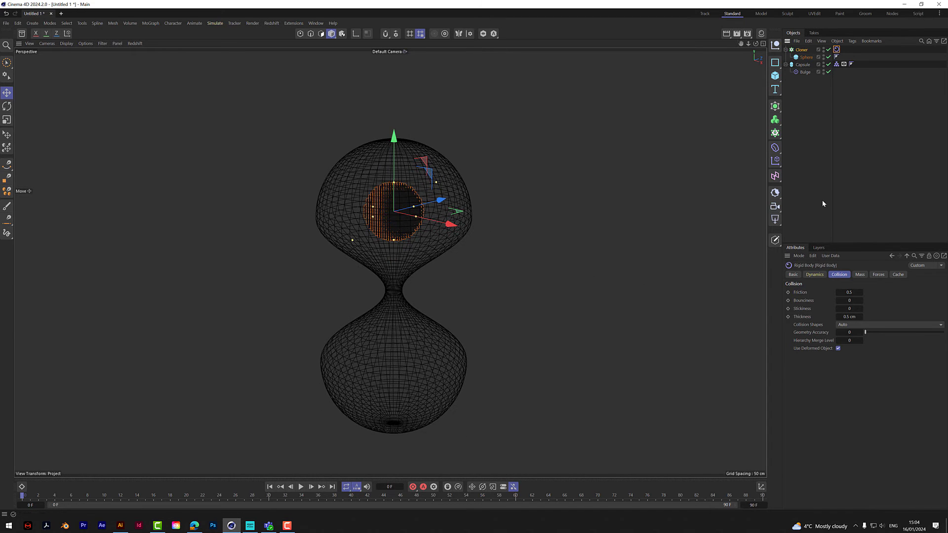
left_click(803, 50)
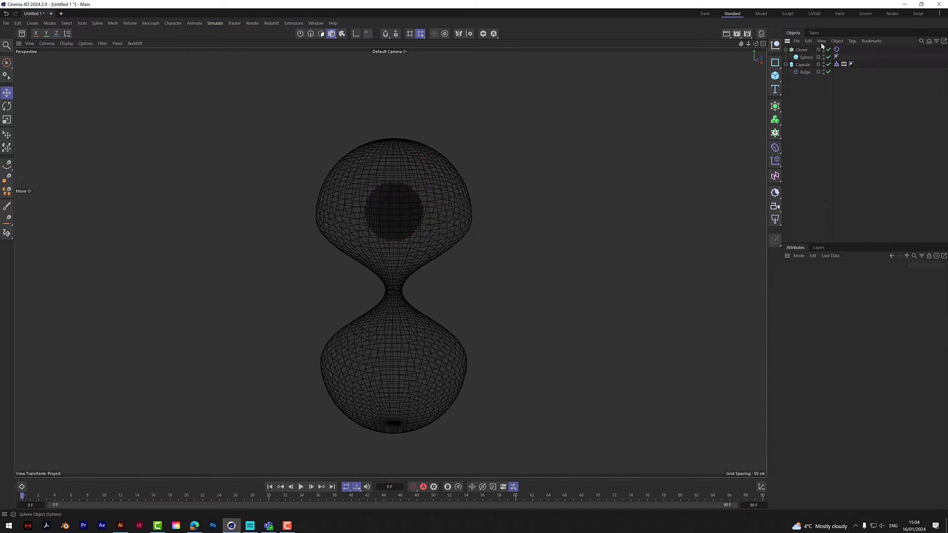
Run the simulation to frame 30 and pan and orbit to see spheres falling out below.
left_click(301, 487)
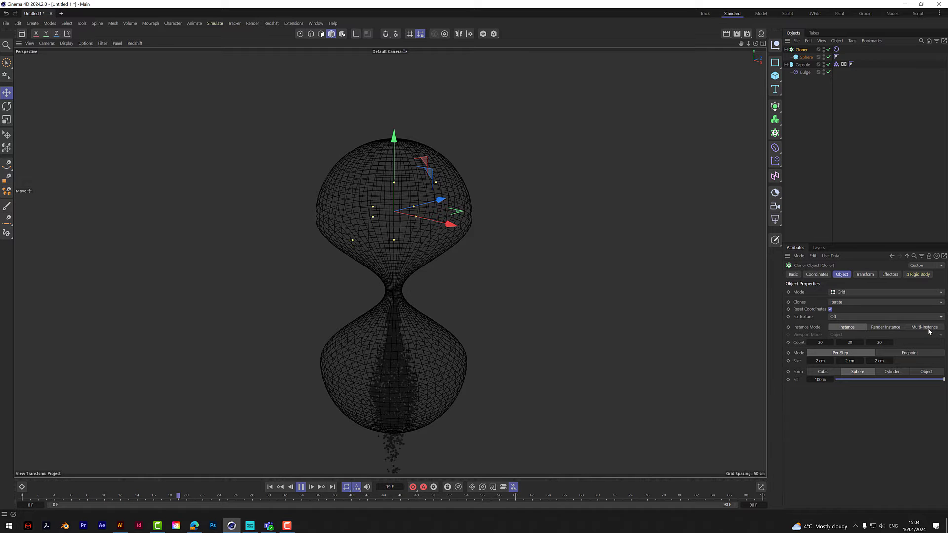
left_click(300, 486)
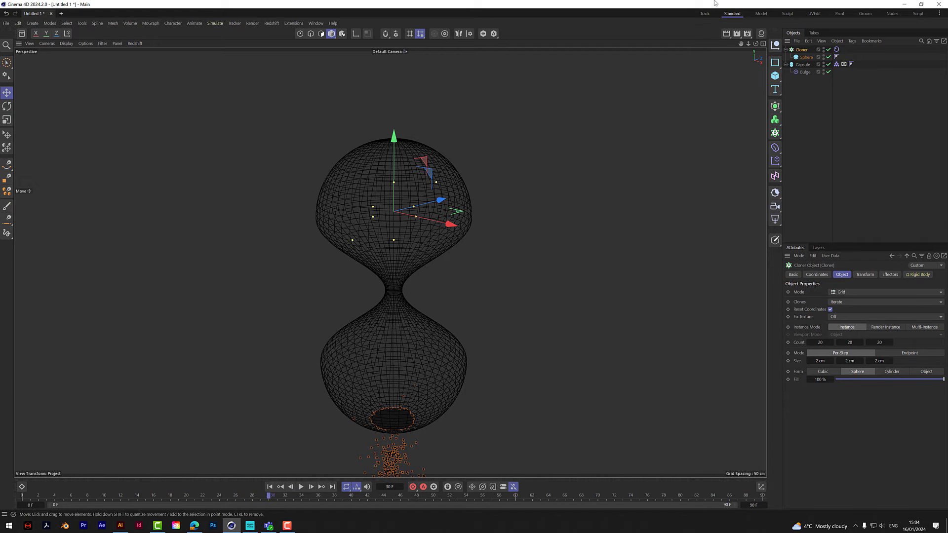
left_click_drag(740, 44, 738, 29)
left_click_drag(390, 262, 482, 392)
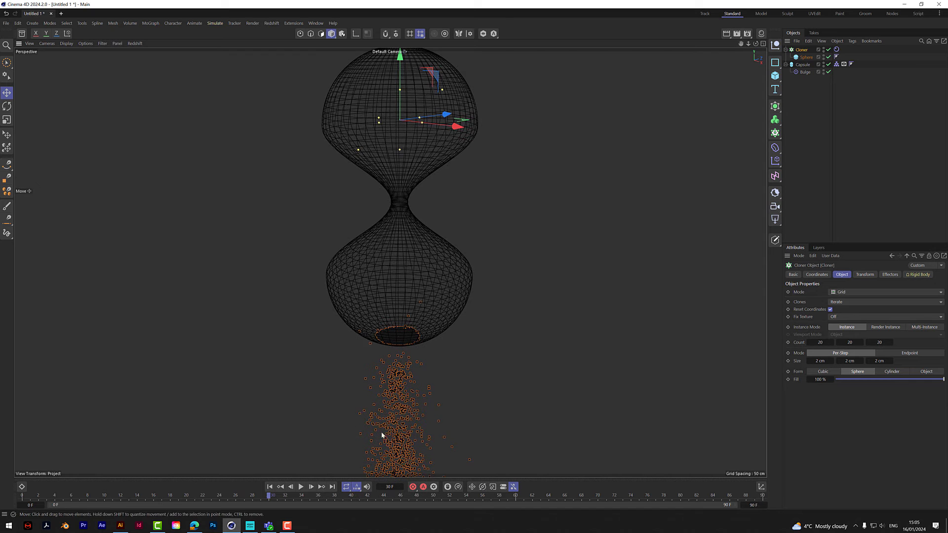
mouse_move(392, 434)
left_mouse_down("alt")
mouse_move(390, 263)
mouse_move(391, 425)
left_mouse_up("alt")
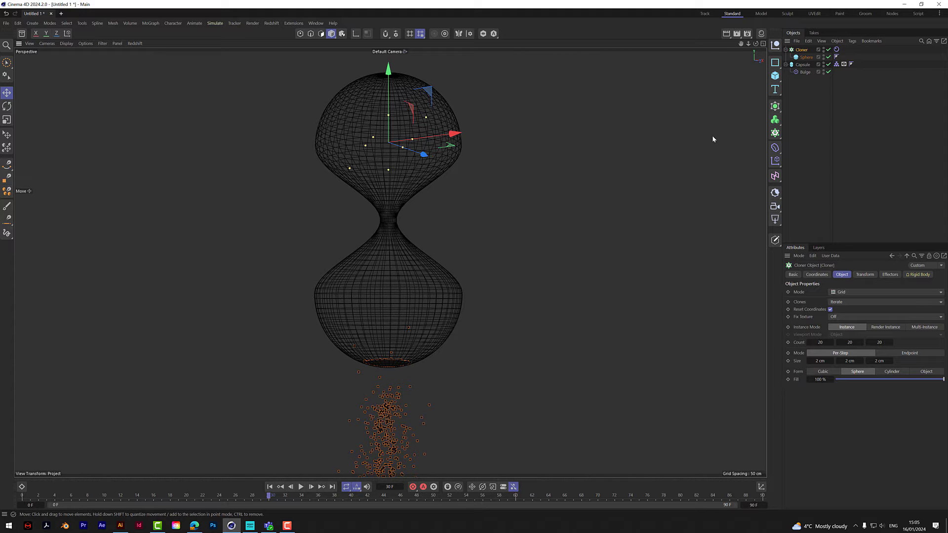
In Project Settings, set Simulation Iterations to 8 and Collision Passes to 5.
key("ctrl+d")
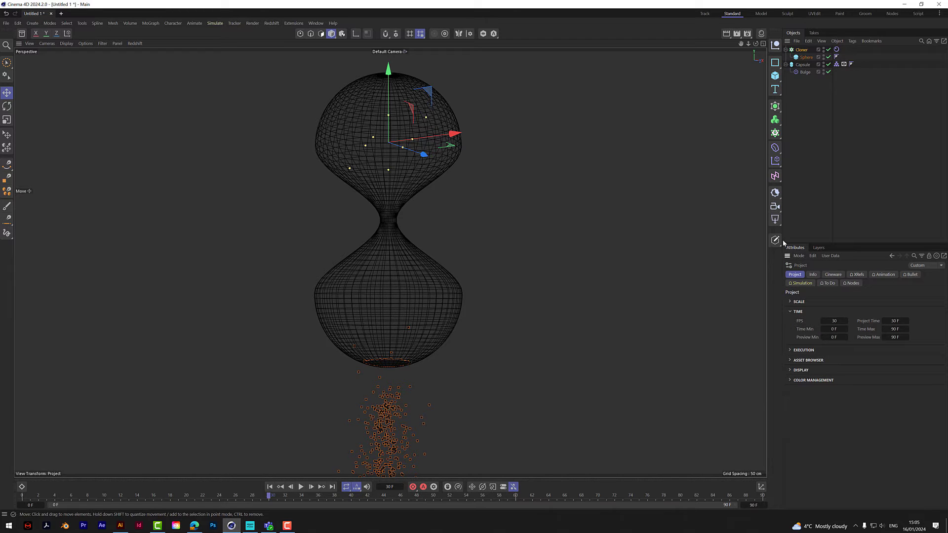
left_click(802, 283)
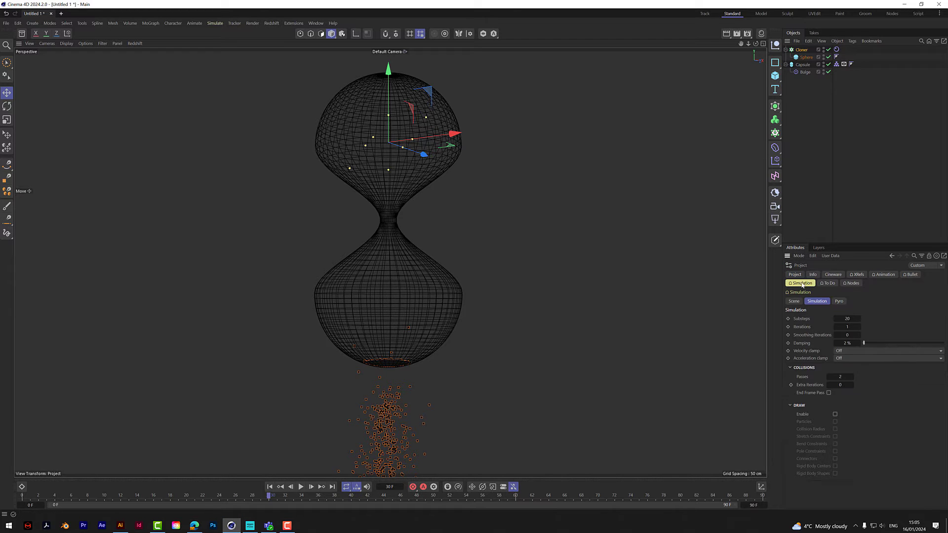
left_click(847, 327)
type("8")
left_click(840, 377)
type("5")
key("Return")
Rewind and replay the simulation, pausing at frame 49.
left_click(270, 487)
left_click(301, 488)
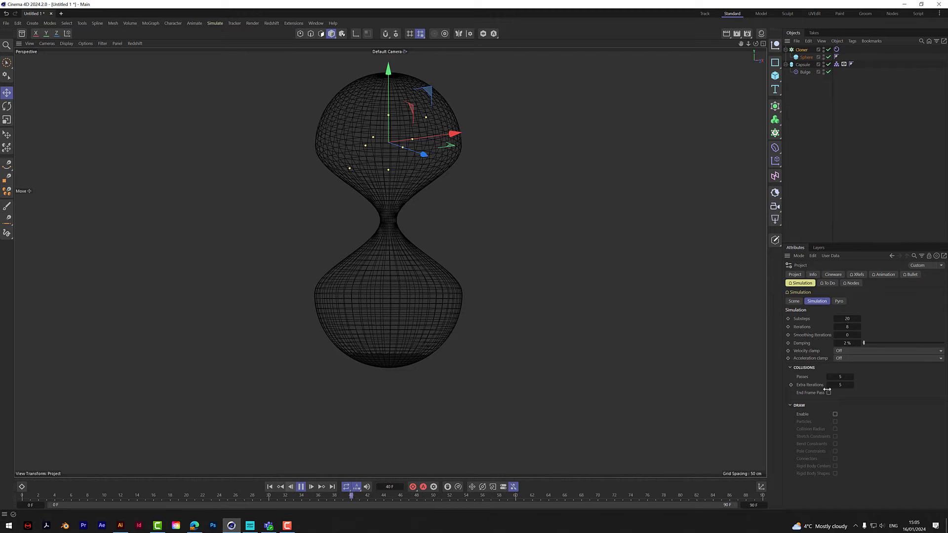
left_click(302, 487)
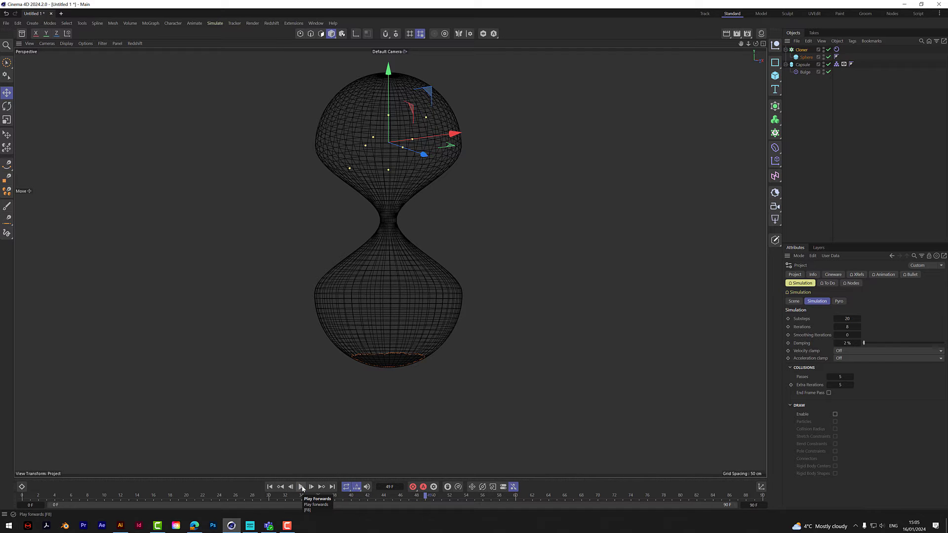
Rewind, set the Bulge Strength to about -96% to pinch the neck, and replay.
left_click(270, 487)
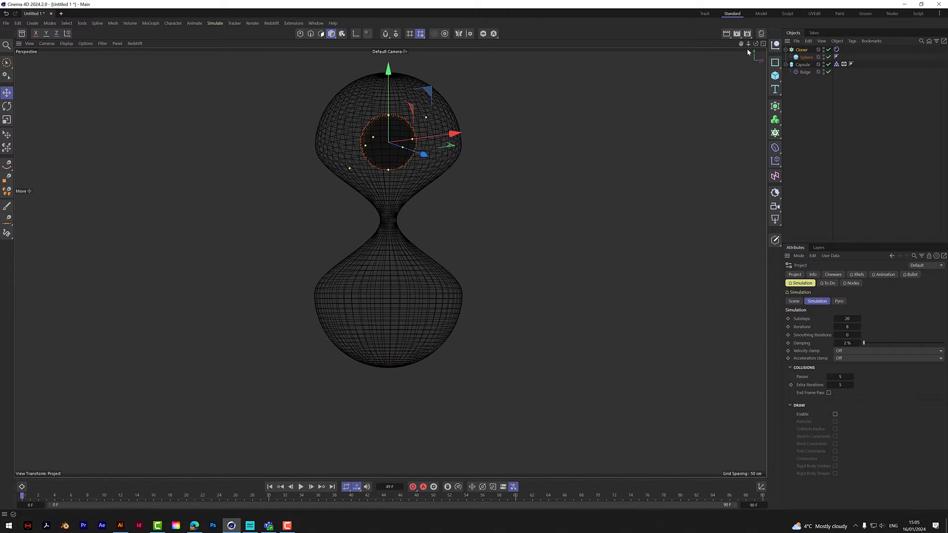
left_click_drag(740, 44, 727, 20)
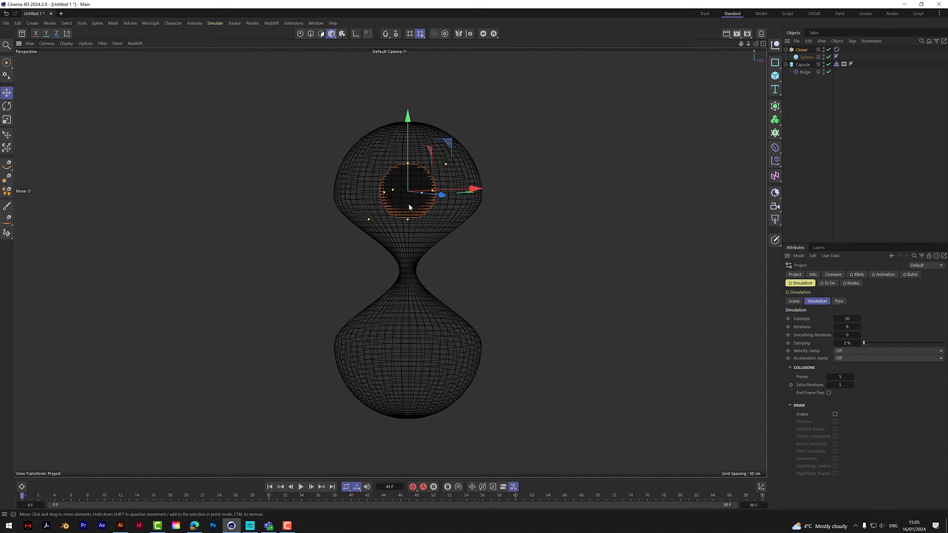
left_click(804, 72)
left_click(831, 326)
left_click_drag(831, 326, 831, 326)
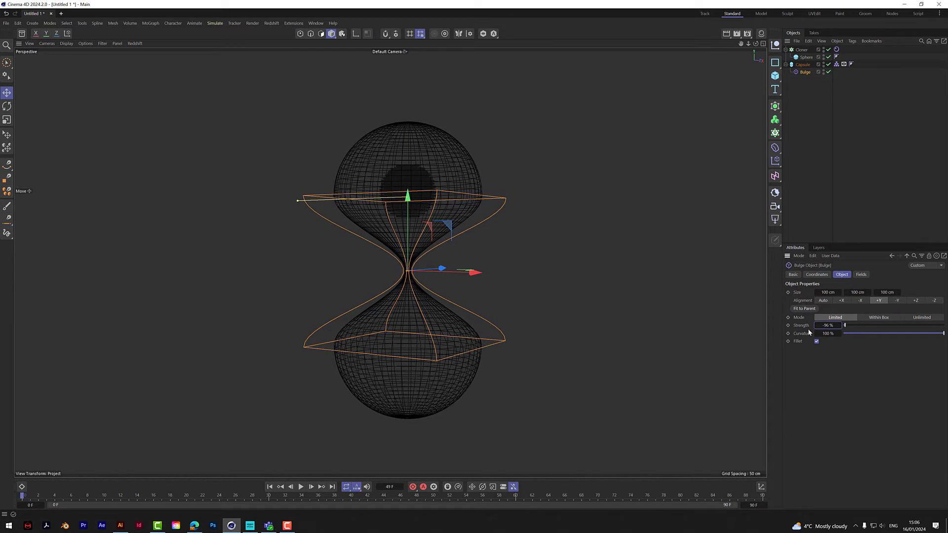
left_click(812, 203)
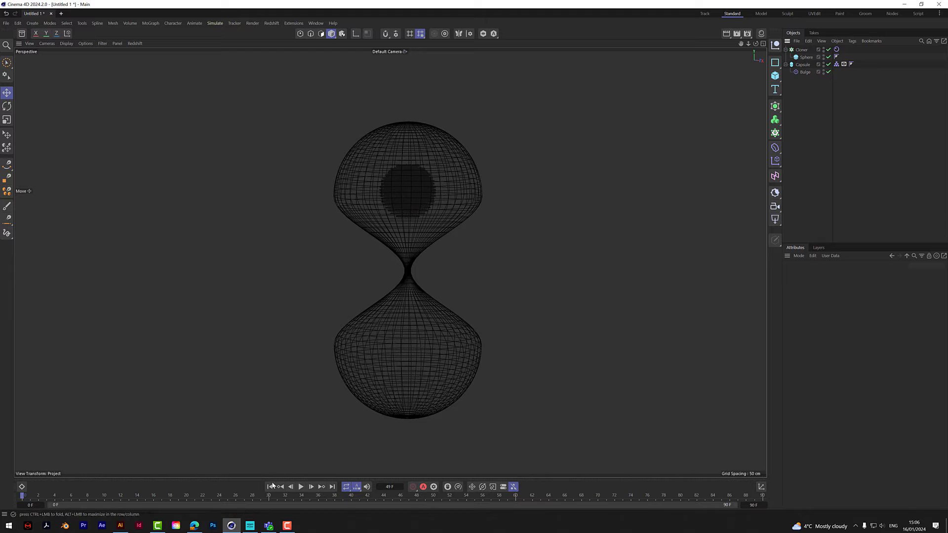
left_click(301, 488)
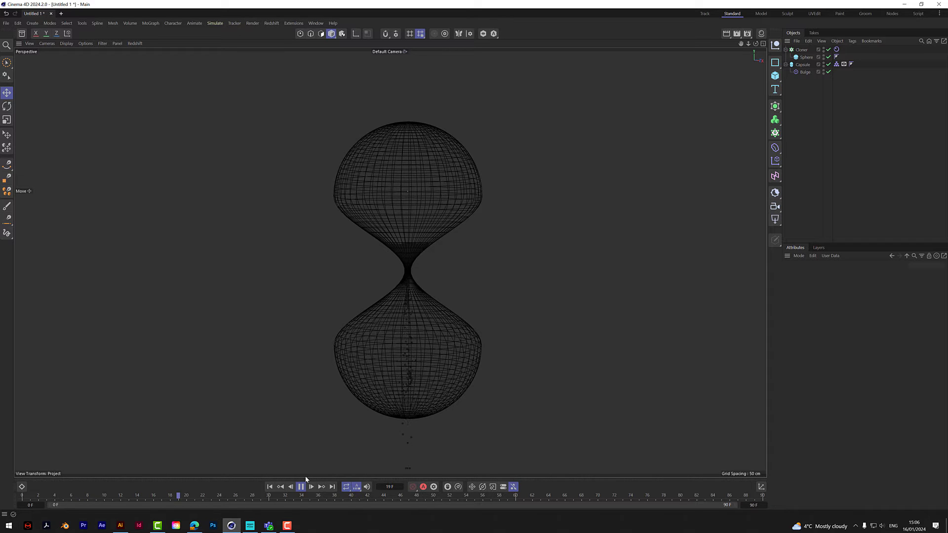
Pause at frame 22, zoom onto the hourglass neck, and resume playback.
key("F8")
scroll(408, 256, "up", 10)
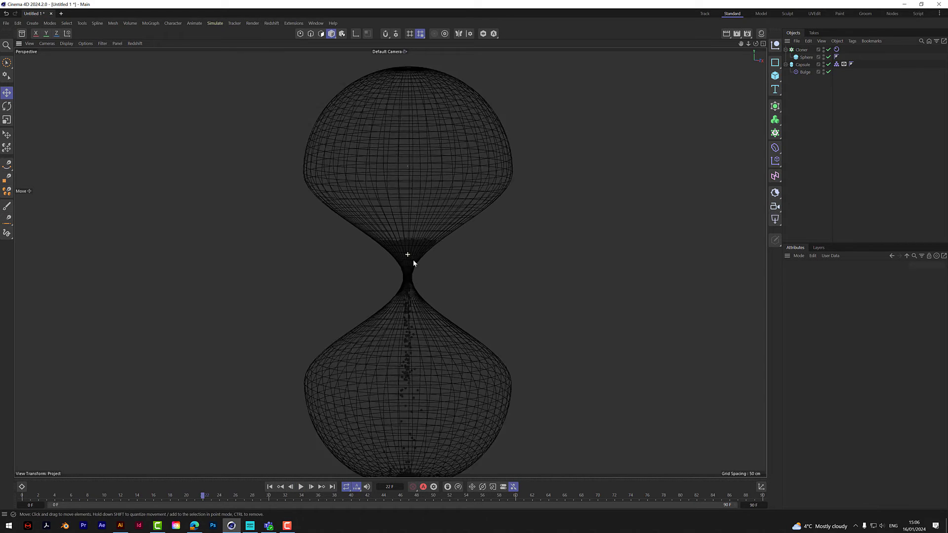
scroll(408, 260, "up", 5)
left_click_drag(744, 47, 763, 48)
left_click(300, 487)
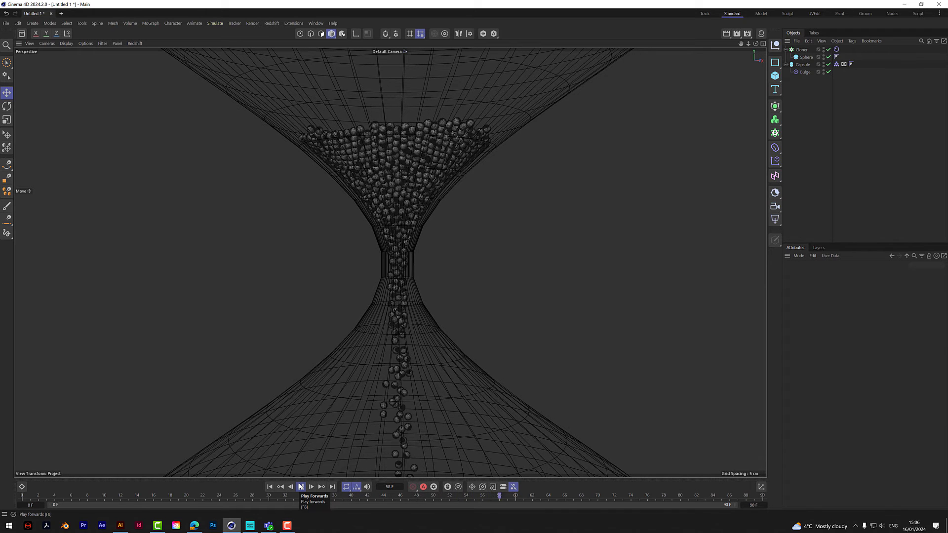
Pause at frame 64 and set the Sphere's Segments to 5.
left_click(301, 487)
left_click(806, 57)
left_click(836, 301)
type("5")
key("Return")
Orbit to view the funnel from another angle and play on to frame 78.
scroll(418, 189, "up", 6)
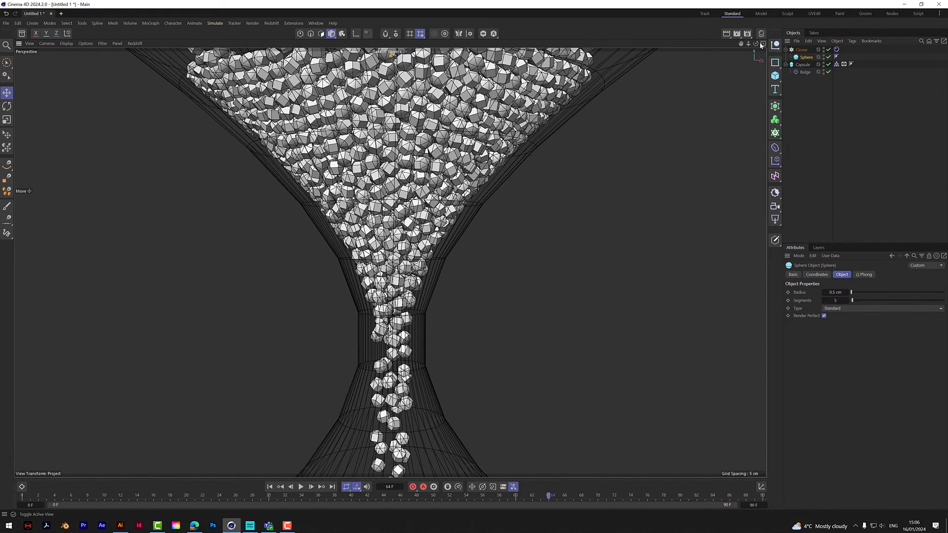
mouse_move(755, 43)
left_mouse_down()
mouse_move(740, 57)
mouse_move(754, 53)
mouse_move(740, 50)
left_mouse_up()
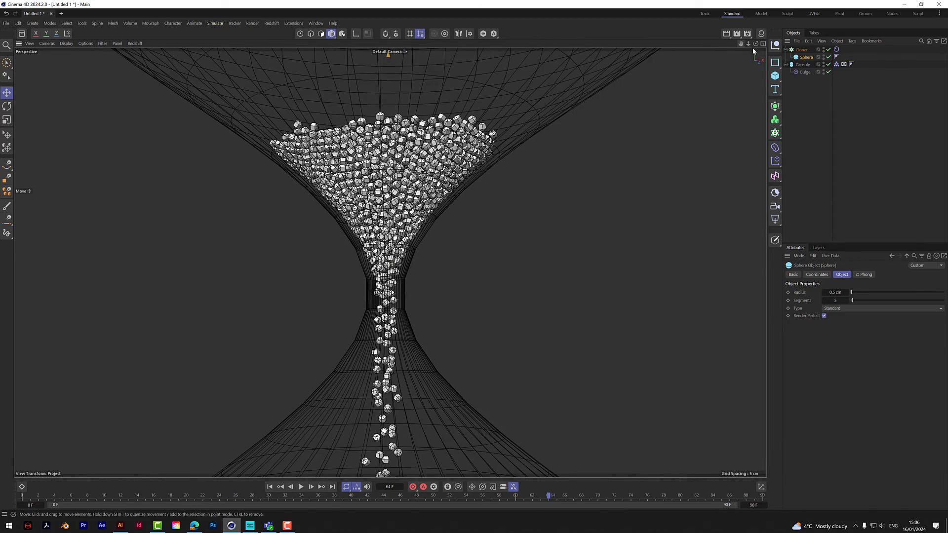
left_click(301, 487)
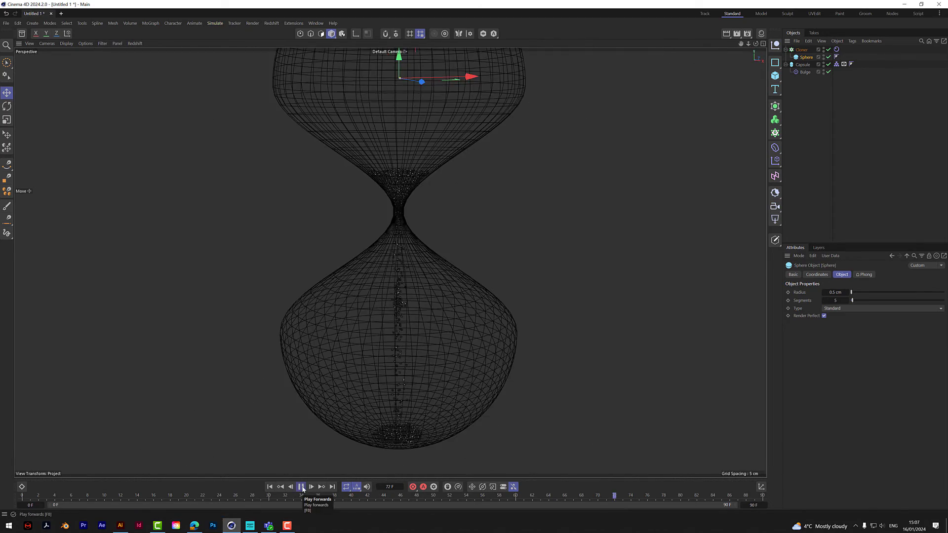
left_click(301, 487)
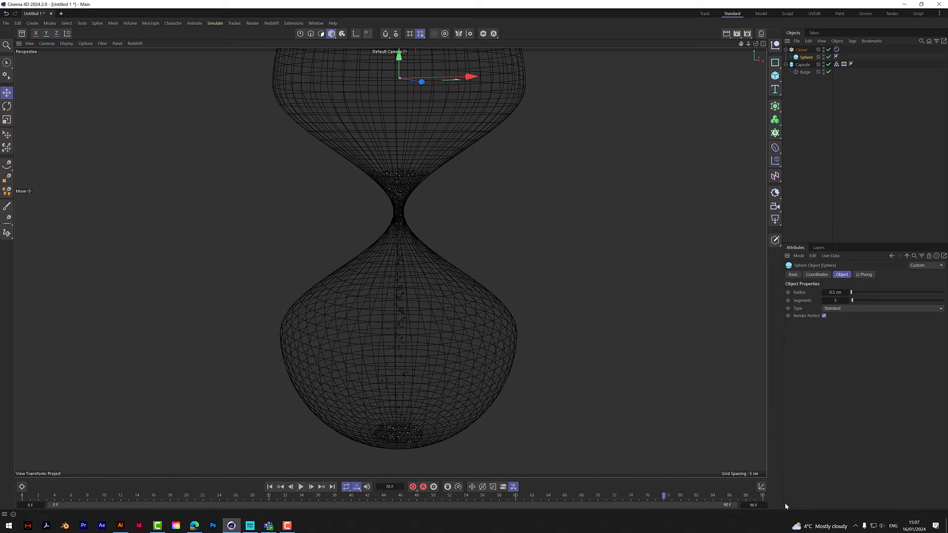
Set the timeline end frame to 300 and the Sphere's Segments to 20.
left_click(754, 505)
type("300")
key("Return")
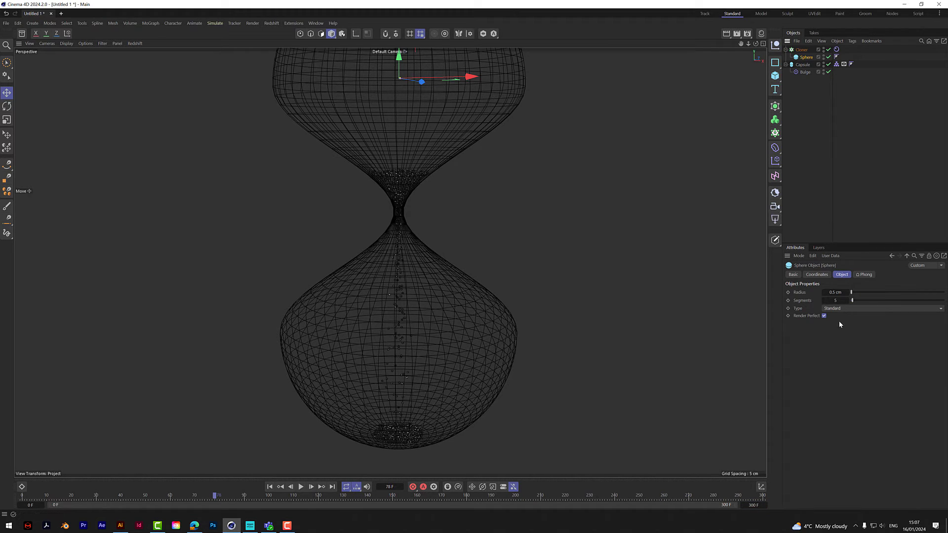
left_click(836, 300)
type("20")
key("Return")
Set the clones' Rigid Body collision Friction to 0 and play the simulation.
left_click(837, 49)
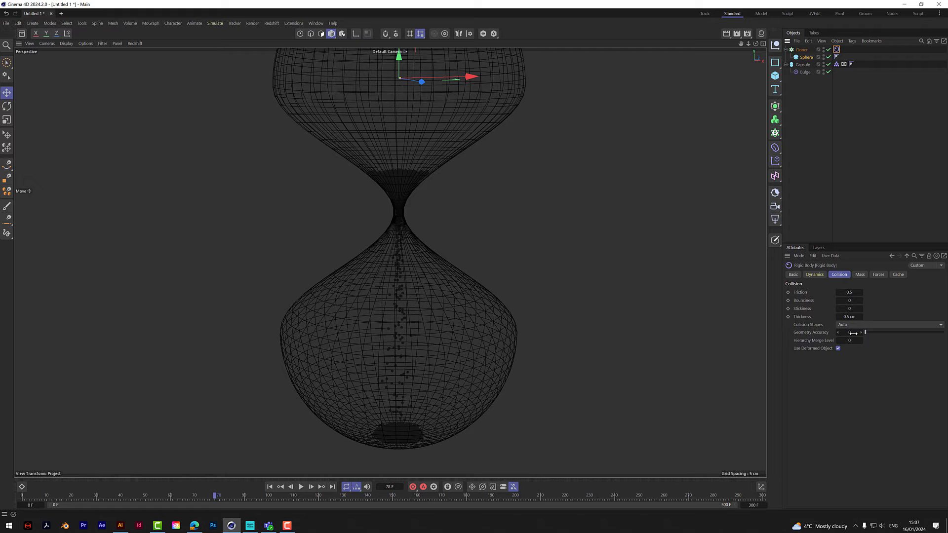
double_click(852, 292)
type("0")
left_click(301, 487)
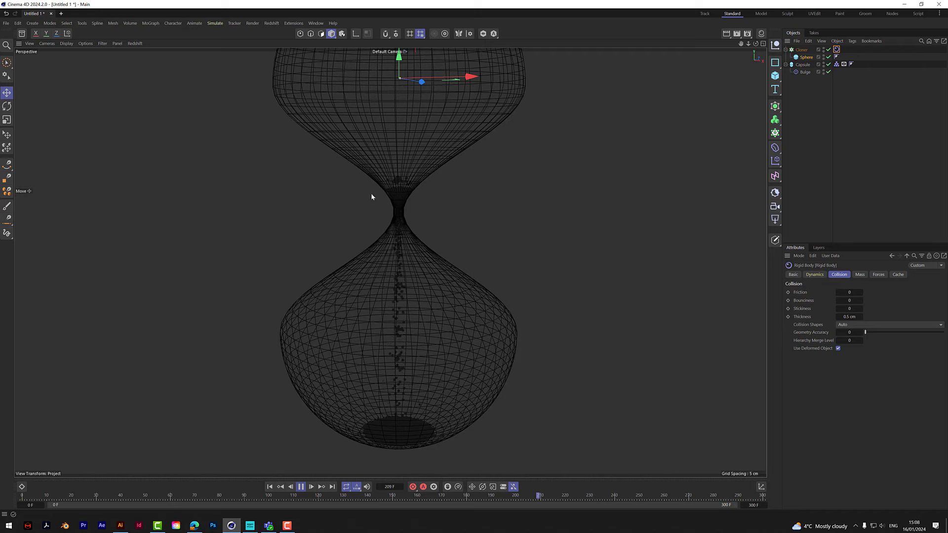
Stop playback and rewind the simulation to the first frame.
left_click(301, 487)
left_click(270, 487)
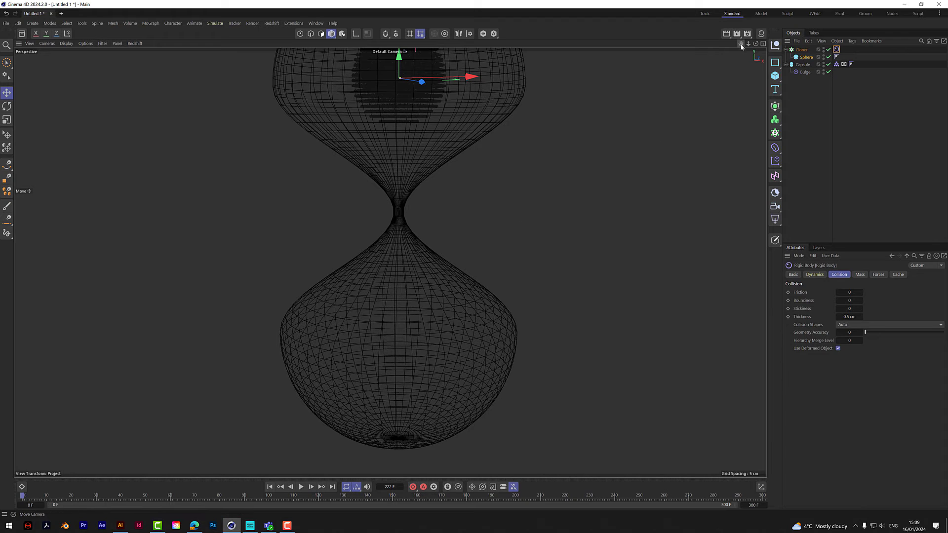
Move the sand Cloner down into the lower bulb and play to frame 25.
left_click(801, 50)
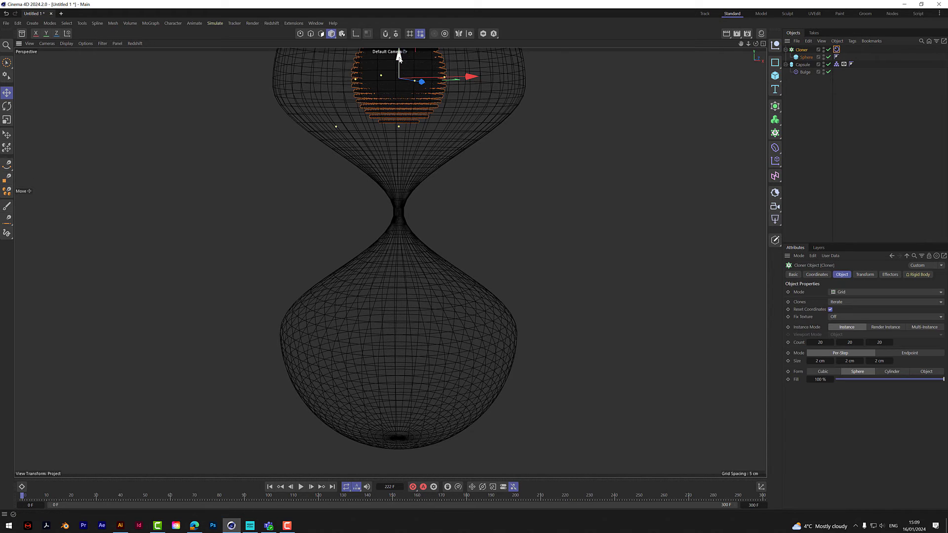
left_click_drag(399, 59, 393, 360)
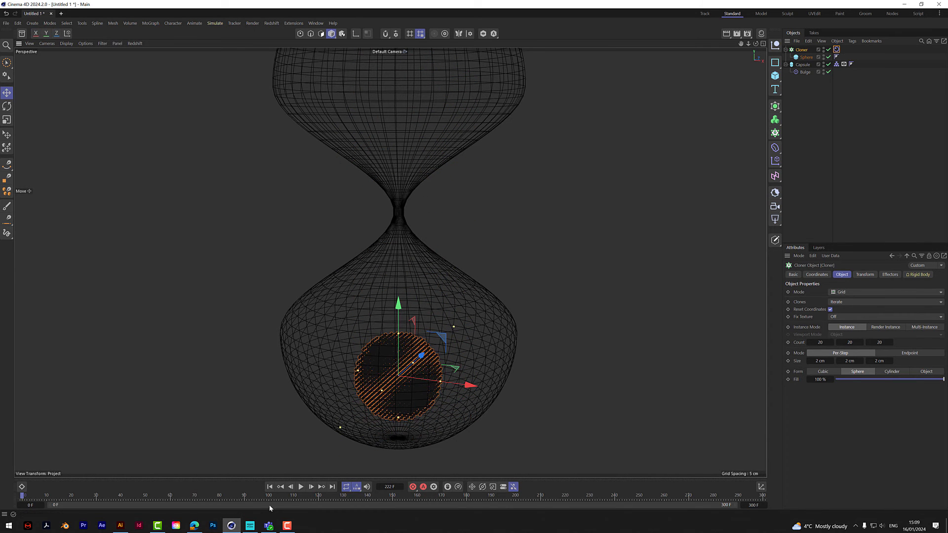
left_click(301, 486)
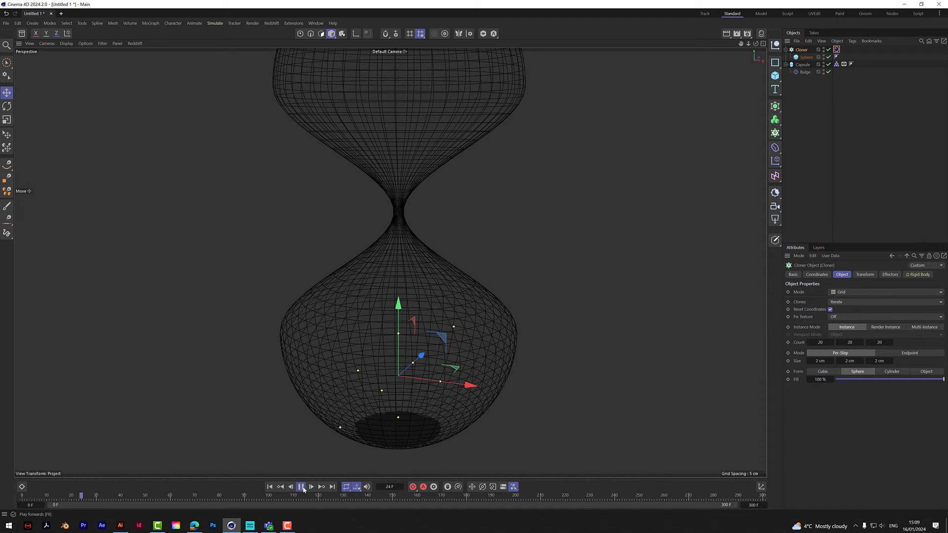
left_click(301, 487)
Inspect the Cloner's Rigid Body Collision and Dynamics settings, then deselect it.
left_click(836, 50)
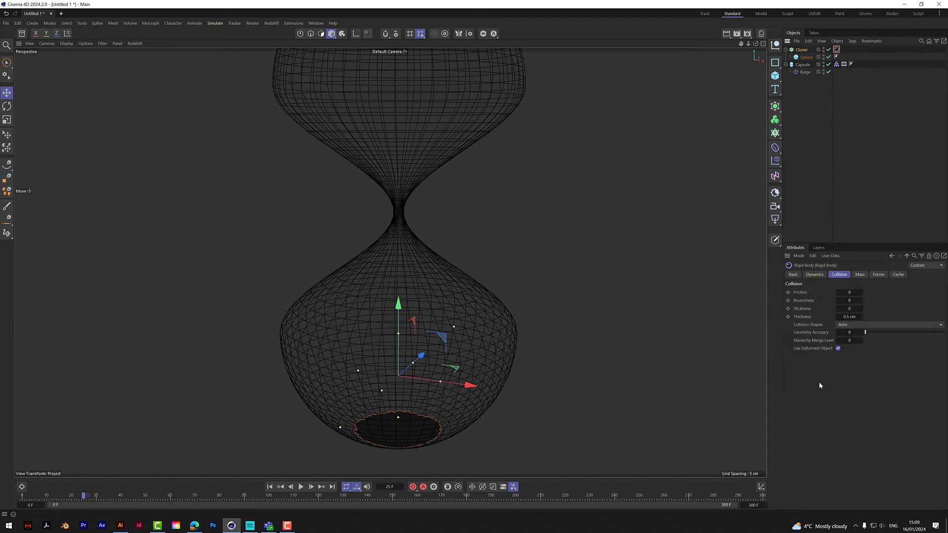
left_click(818, 275)
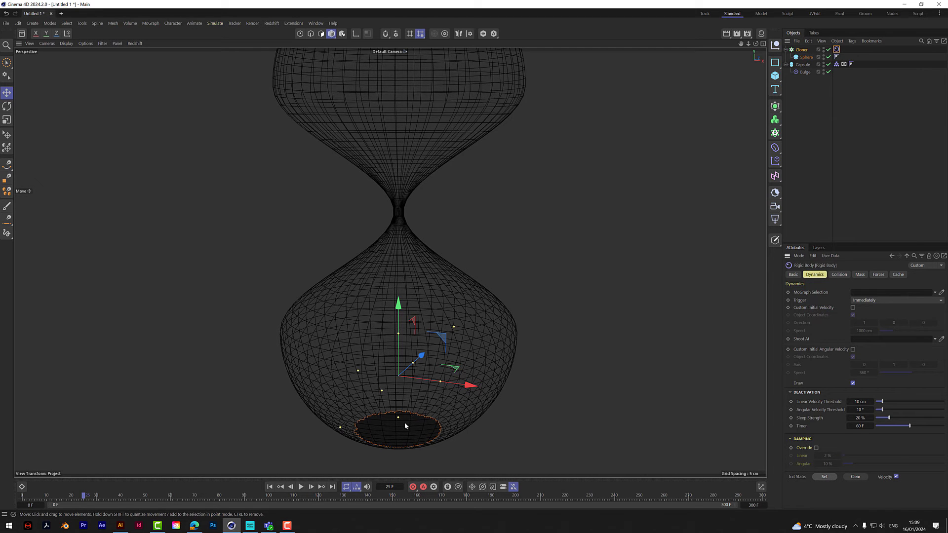
left_click(620, 303)
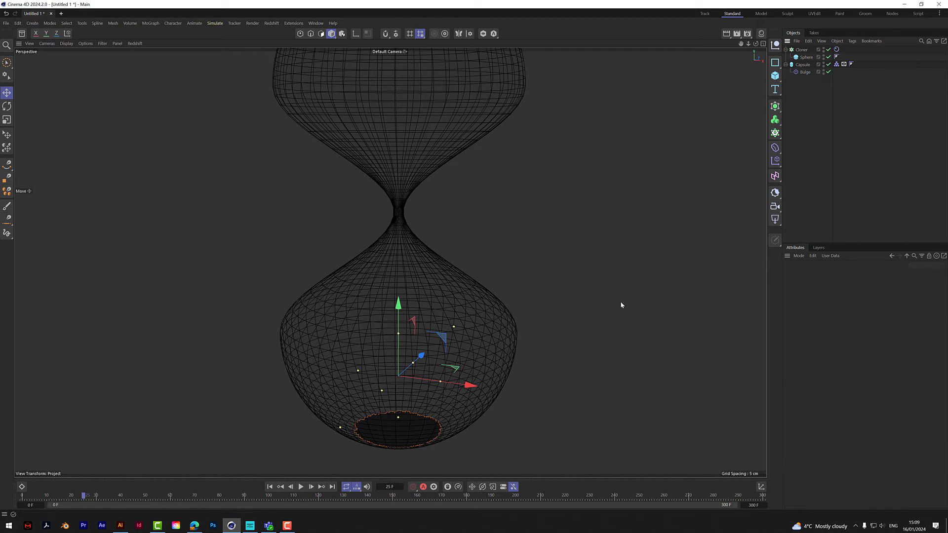
Replay the simulation briefly, rewind to the first frame, and collapse the Cloner and Capsule hierarchies.
left_click(270, 487)
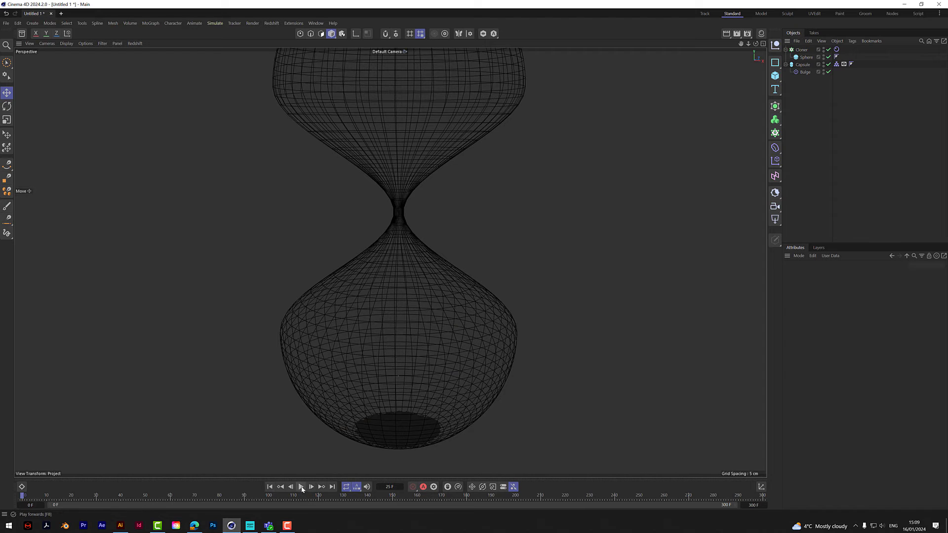
left_click(301, 488)
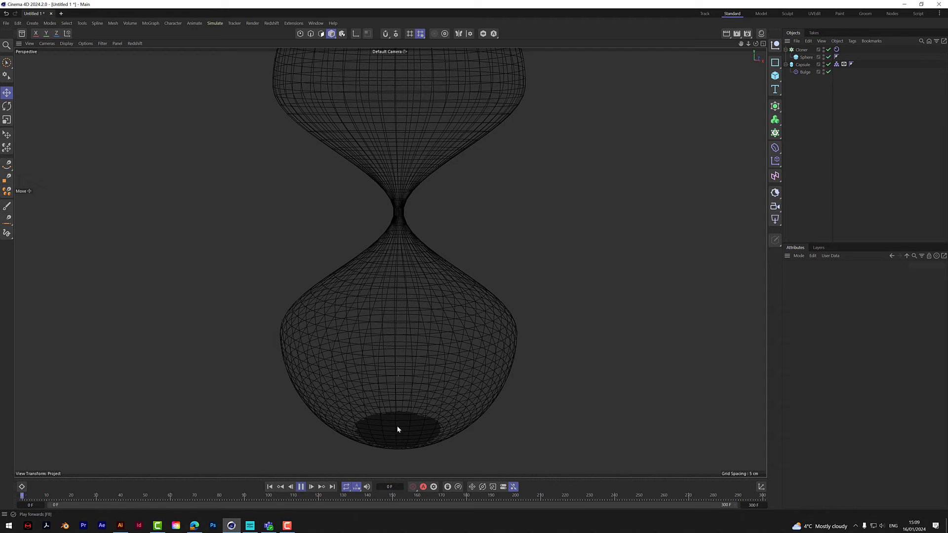
left_click(301, 488)
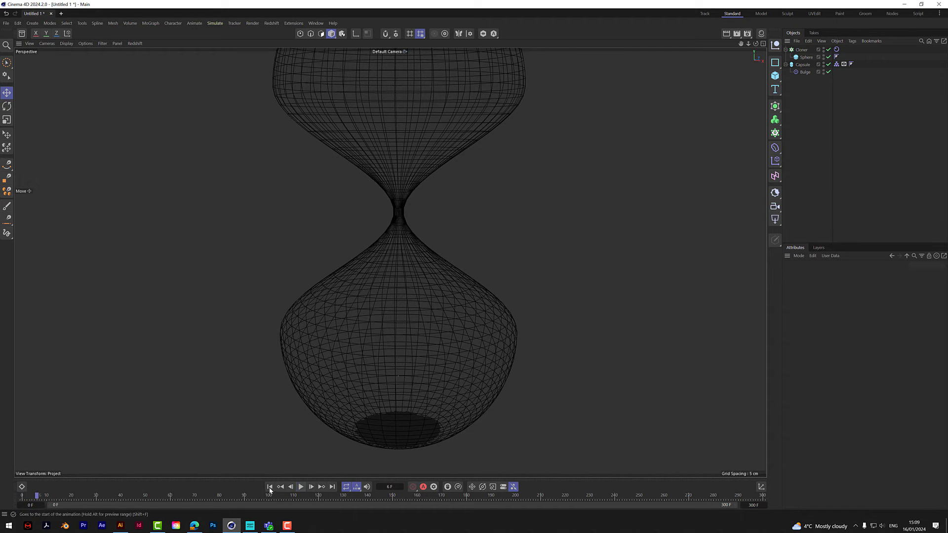
left_click(269, 487)
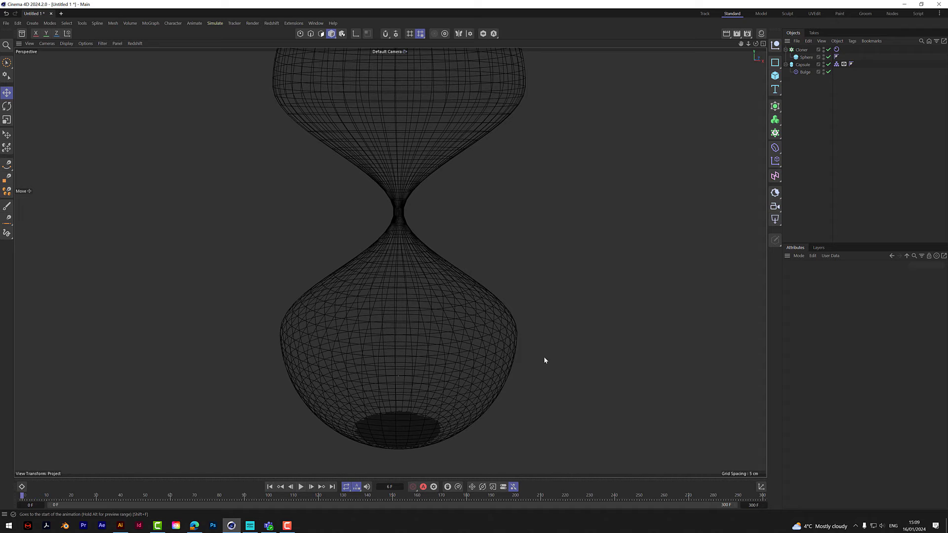
left_click(786, 50)
left_click(785, 57)
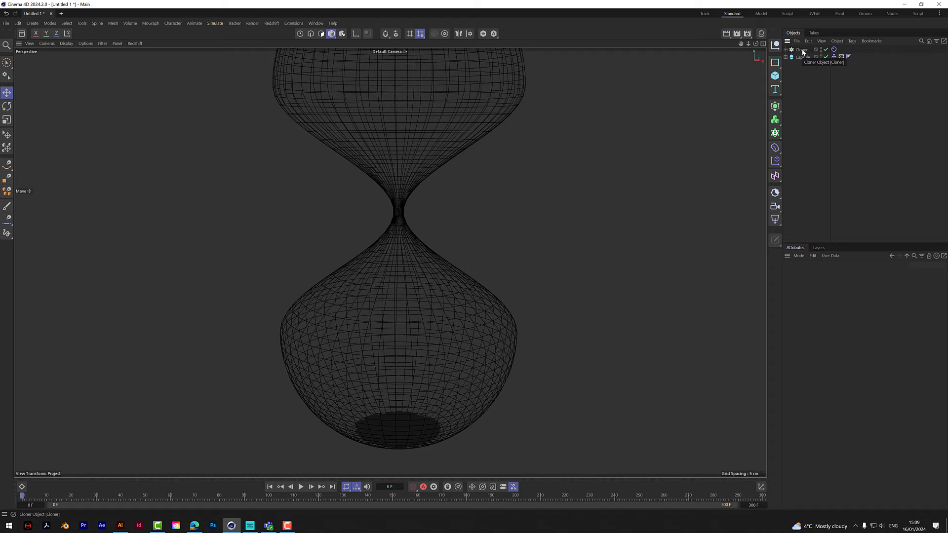
Duplicate the sand cloner as Cloner.1, clear its Init State, raise it higher, and play.
left_click_drag(802, 52, 804, 61, "ctrl")
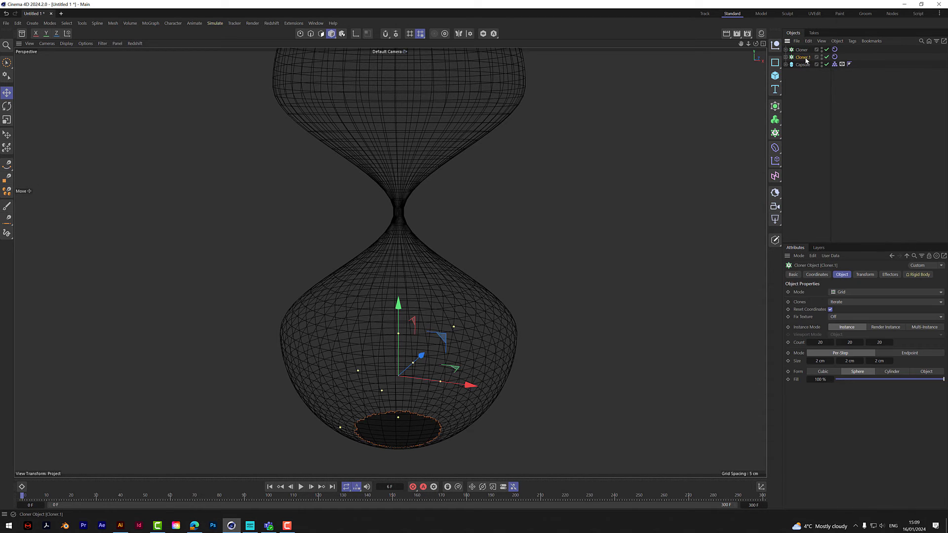
left_click(834, 57)
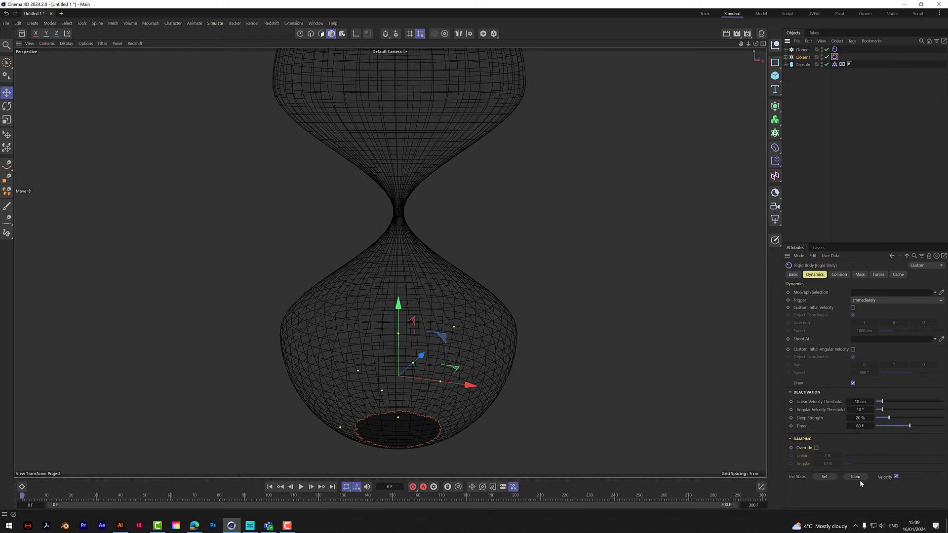
left_click(857, 477)
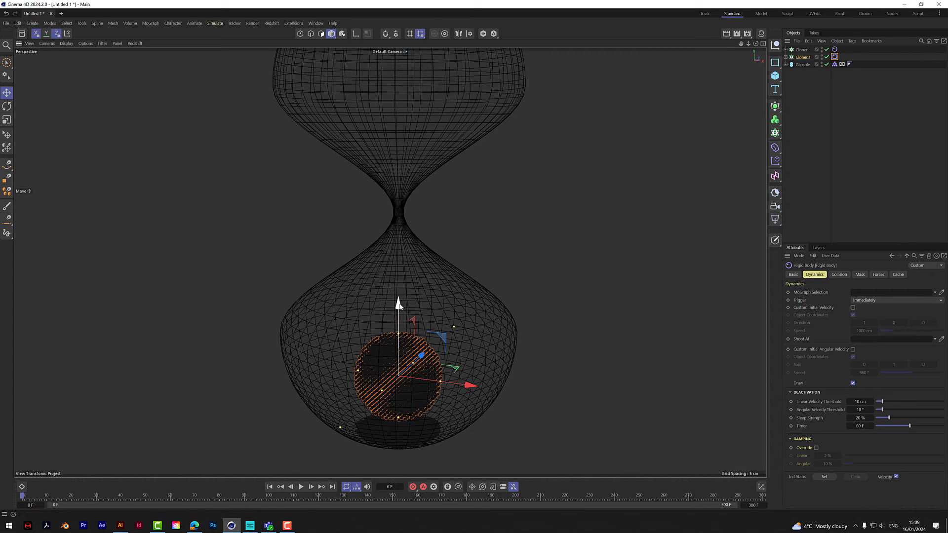
left_click_drag(398, 302, 391, 287)
left_click(807, 78)
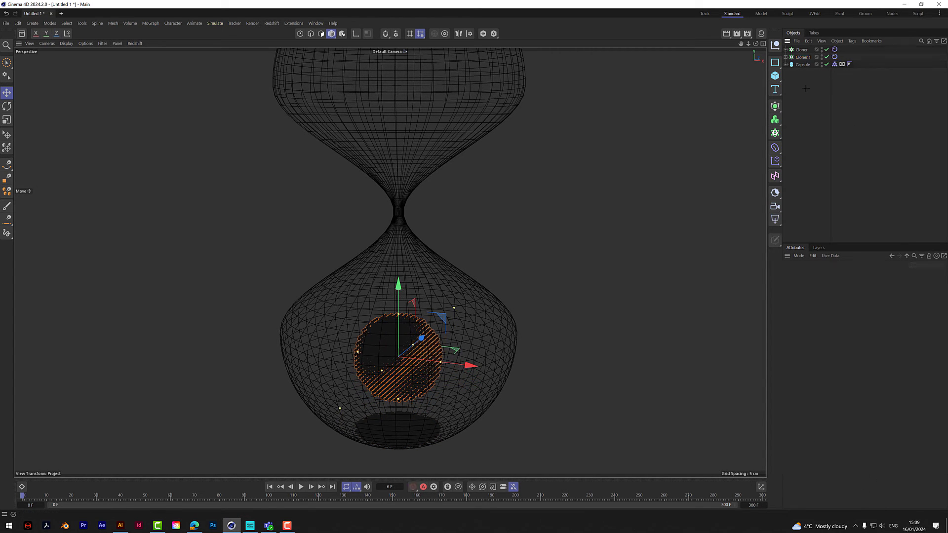
left_click(301, 487)
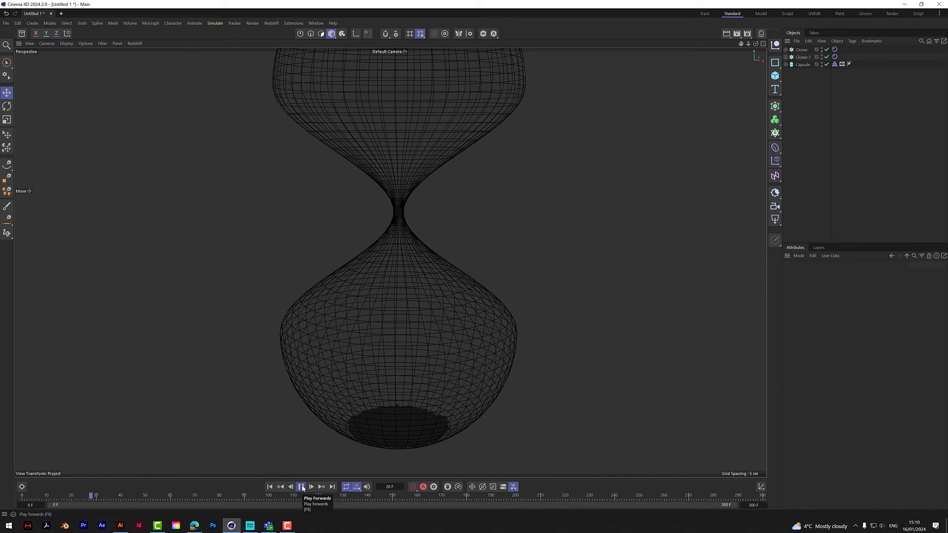
Stop at frame 32 and store Cloner.1's settled sand as its rigid body initial state.
left_click(300, 486)
left_click(834, 56)
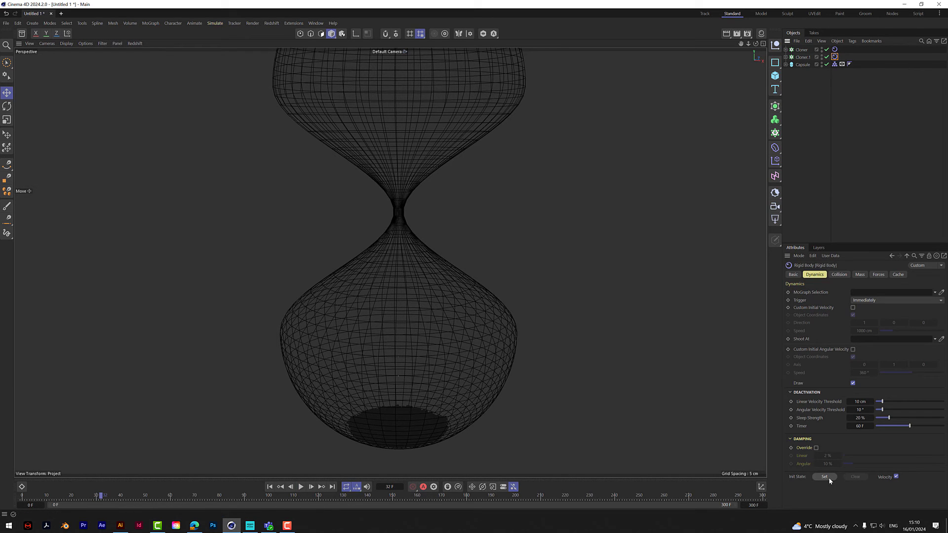
left_click(824, 477)
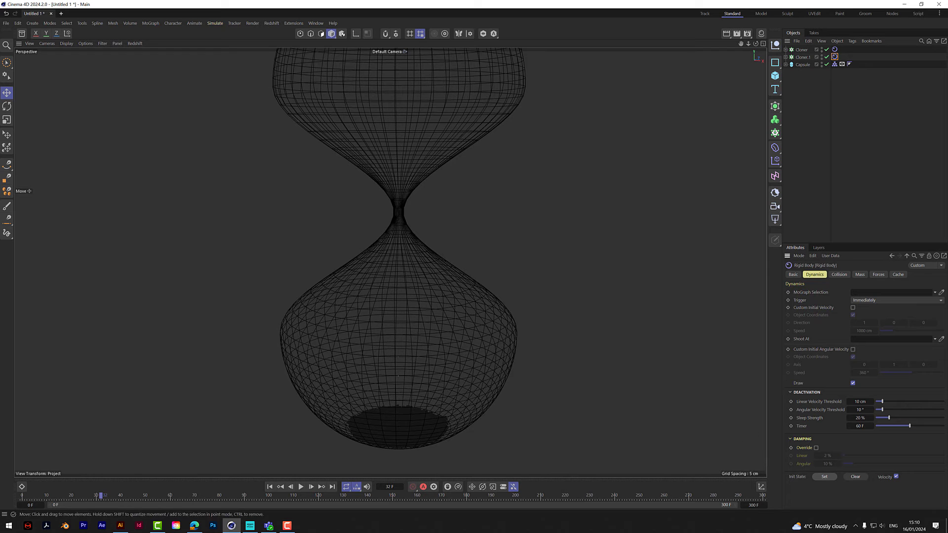
mouse_move(740, 44)
left_mouse_down()
mouse_move(389, 262)
mouse_move(755, 52)
mouse_move(733, 39)
mouse_move(738, 47)
left_mouse_up()
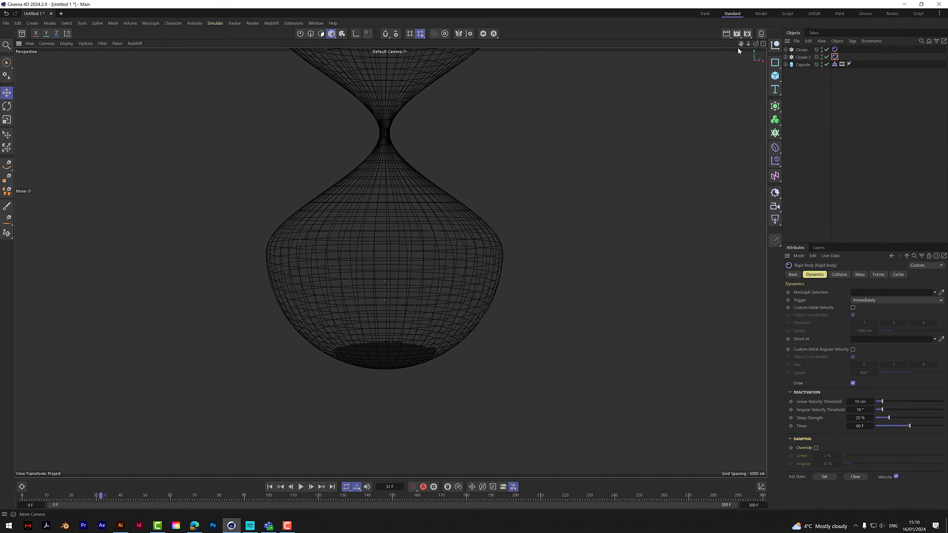
left_click(816, 103)
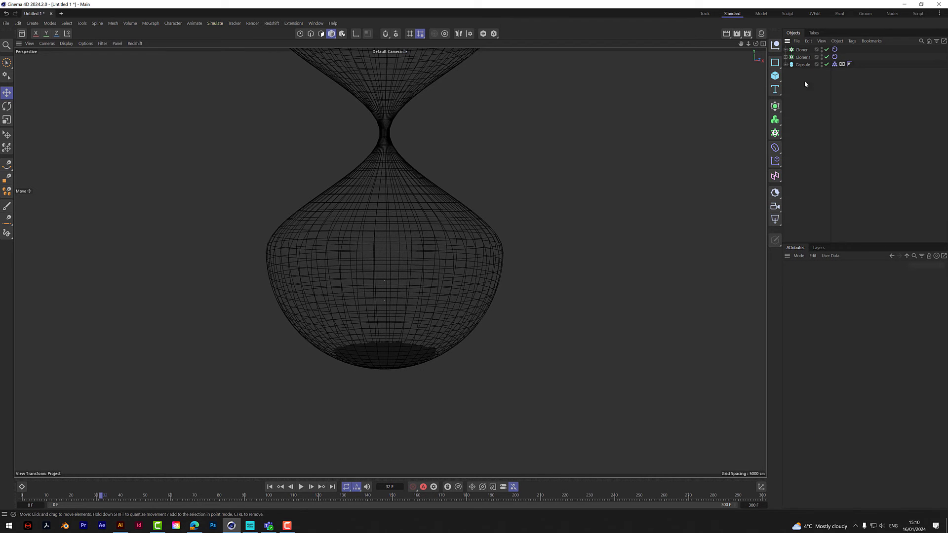
Duplicate a third sand cloner, Cloner.2, and play the simulation briefly.
left_click_drag(802, 59, 804, 66, "ctrl")
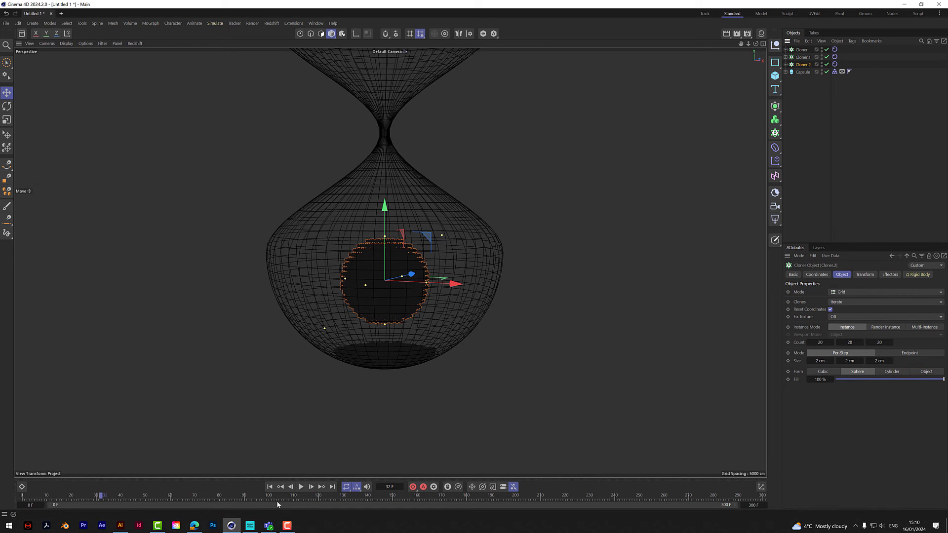
left_click(301, 487)
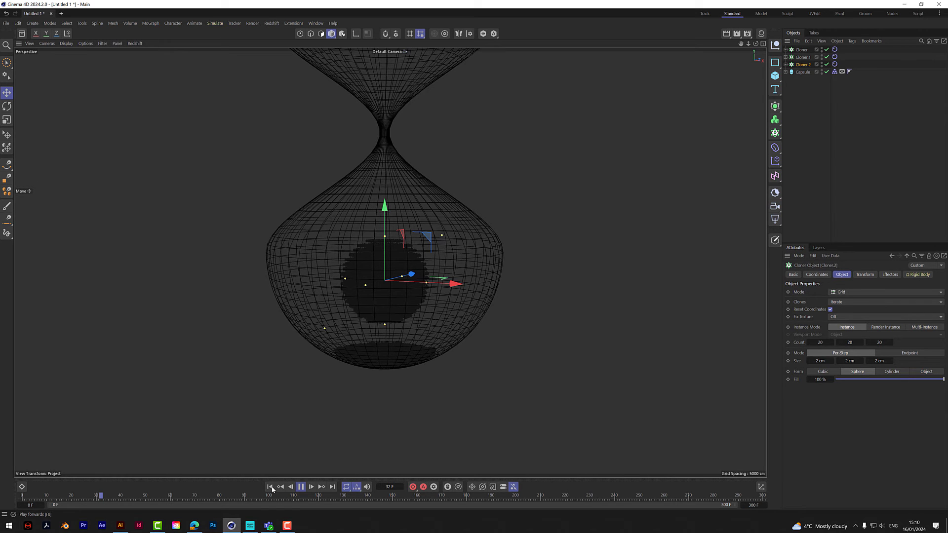
left_click(301, 487)
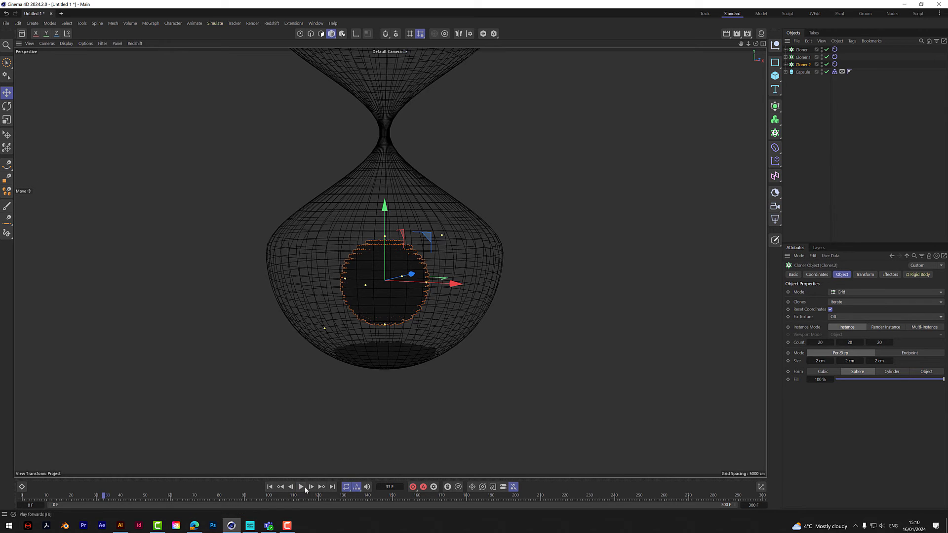
Play the rigid body simulation until all three cloners' sand settles in the lower bulb.
left_click(301, 487)
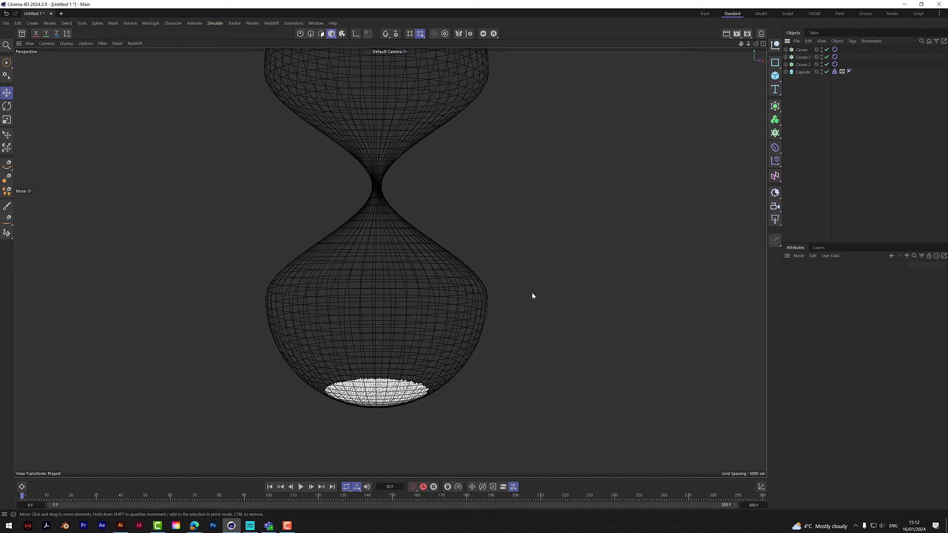
Rotate the Capsule hourglass 180° at frame 30, then rewind to frame 0.
left_click_drag(748, 44, 742, 45)
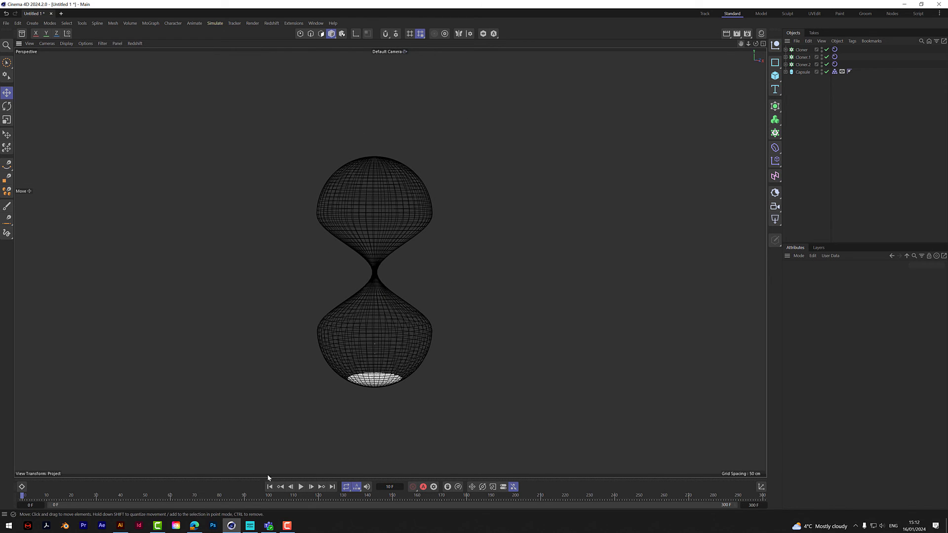
left_click(803, 71)
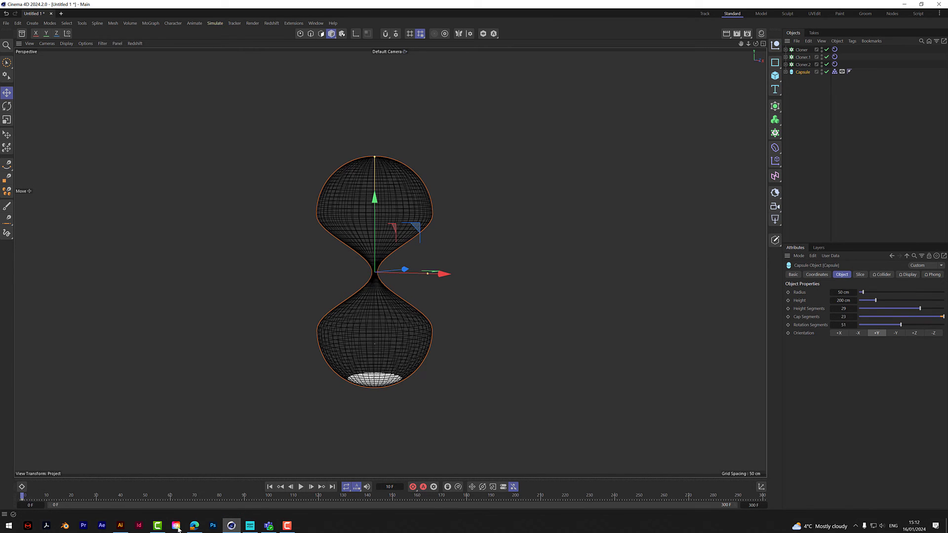
left_click(97, 498)
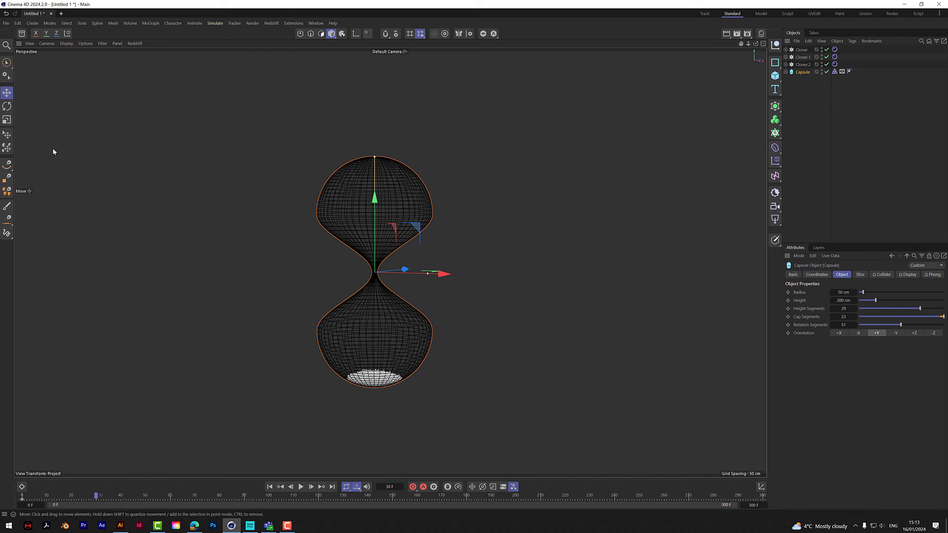
left_click(7, 106)
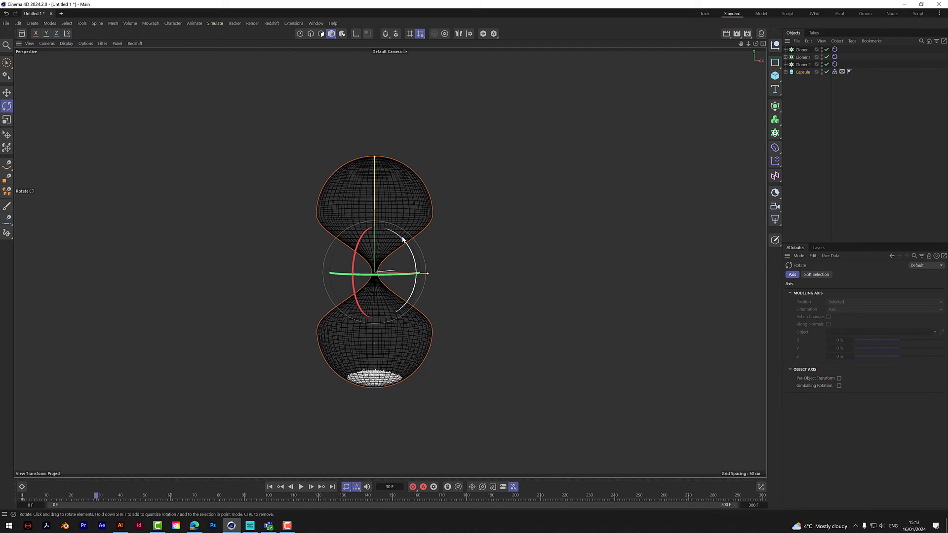
left_click_drag(403, 241, 343, 312)
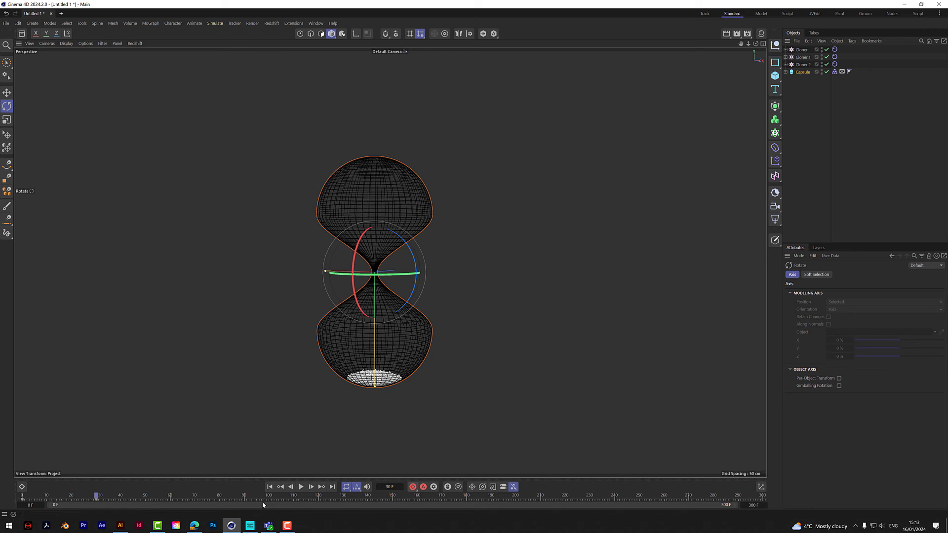
left_click(269, 486)
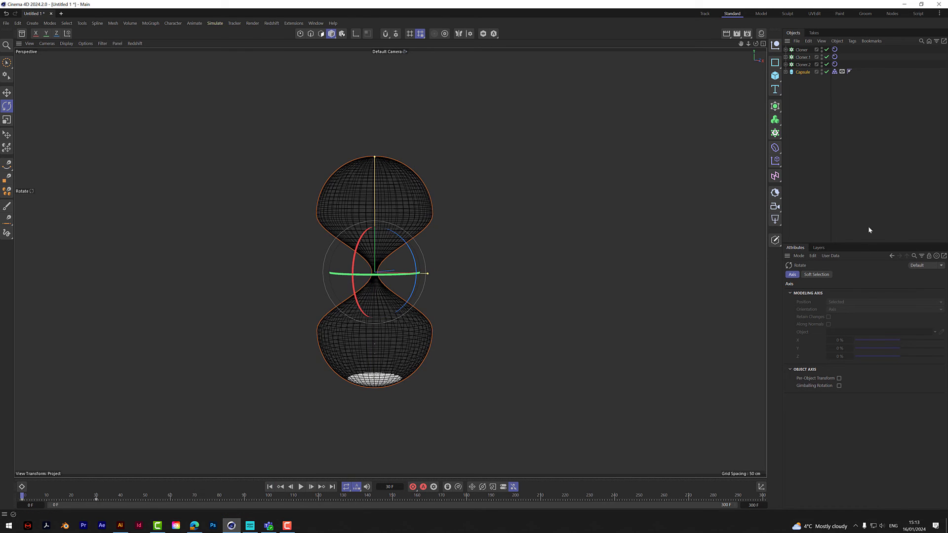
left_click(870, 222)
Play the flip animation, pause at frame 57, and open Project Settings' Simulation tab with Ctrl+D.
left_click(300, 487)
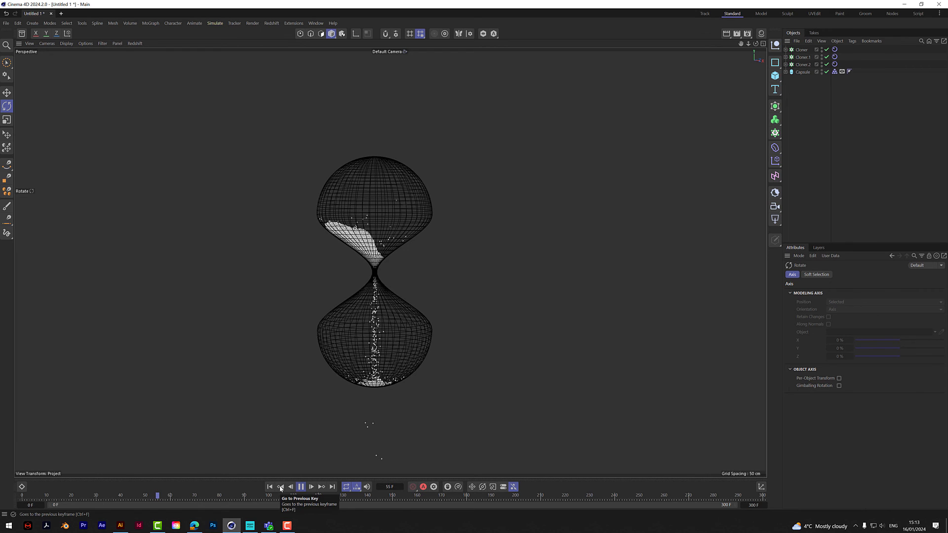
left_click(302, 488)
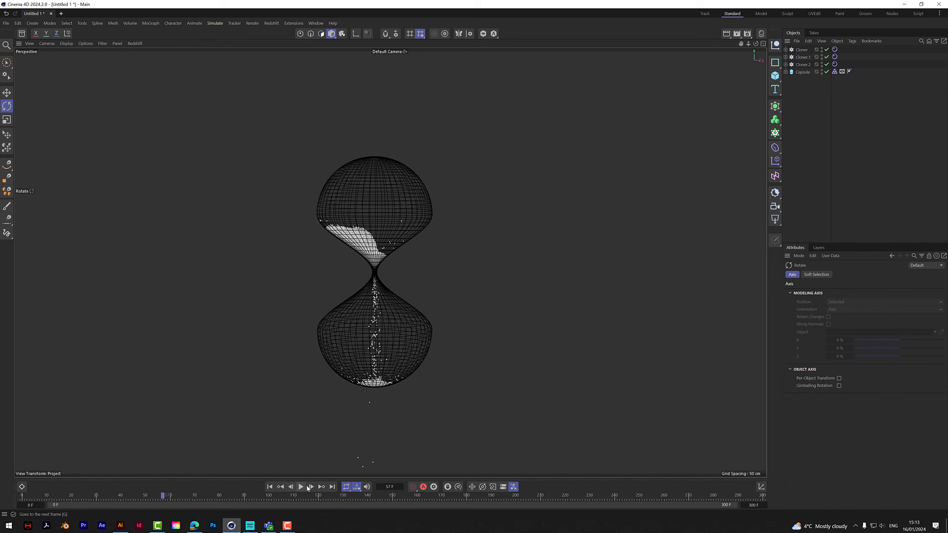
key("ctrl+d")
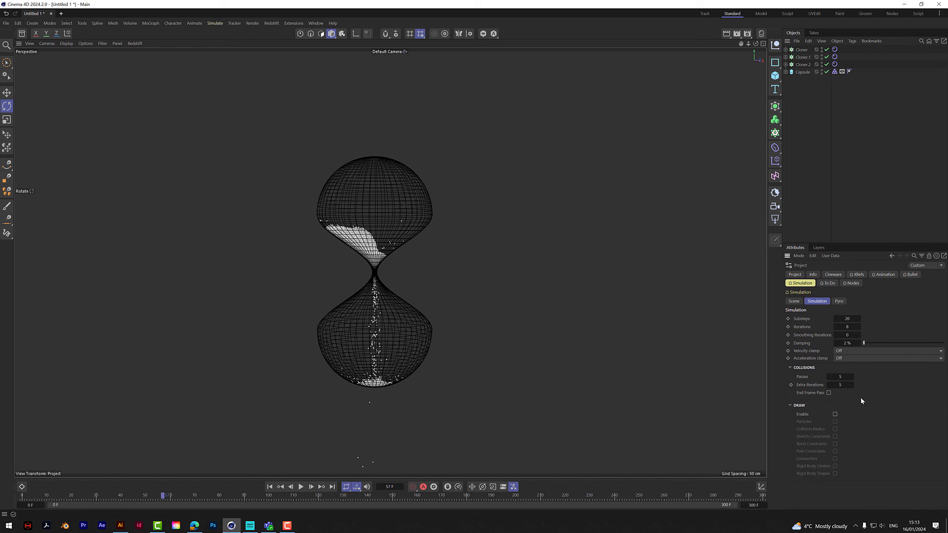
Set Substeps 30, Iterations 10, Passes 6, Extra Iterations 6, enable End Frame Pass, then replay from frame 0.
left_click(850, 319)
type("30")
key("Tab")
type("10")
left_click(842, 378)
type("6")
key("Tab")
type("6")
left_click(829, 393)
left_click(269, 487)
left_click(301, 486)
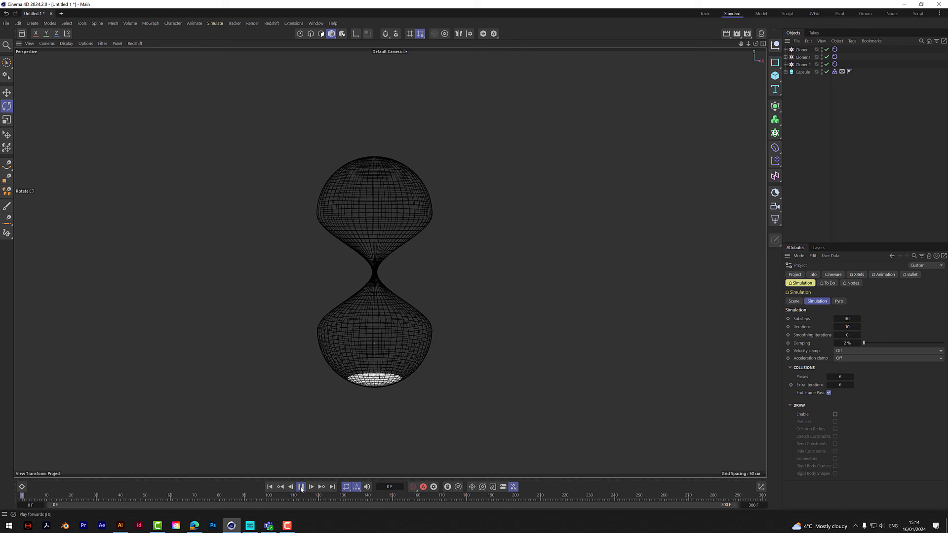